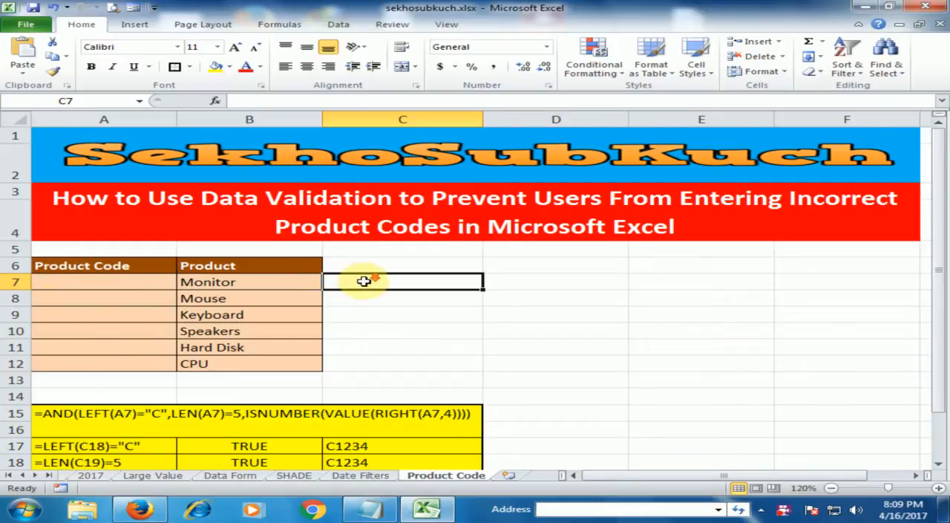
Step: Examine the combined AND formula in A15 and the LEFT check with its sample code in row 17
{"action": "scroll", "coordinate": [367, 278], "scroll_direction": "down", "scroll_amount": 1}
{"action": "left_click", "coordinate": [377, 371]}
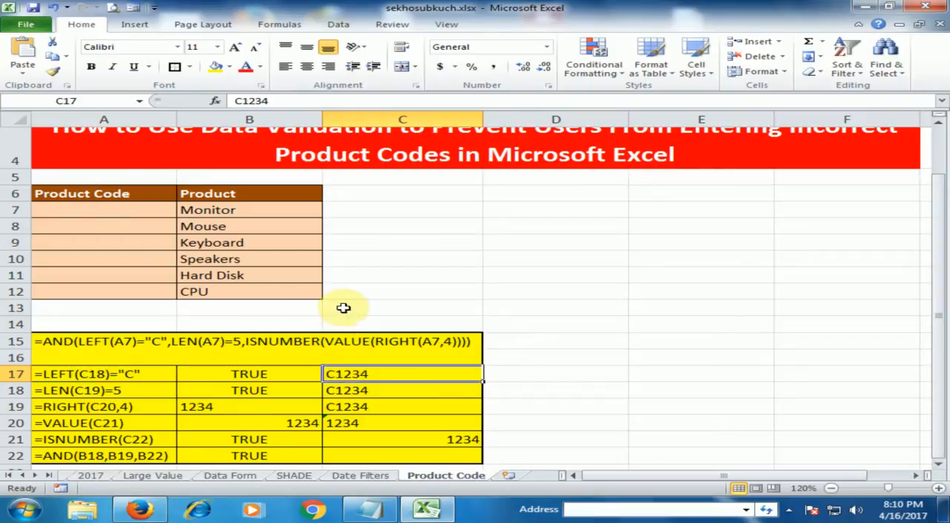
{"action": "scroll", "coordinate": [343, 309], "scroll_direction": "up", "scroll_amount": 1}
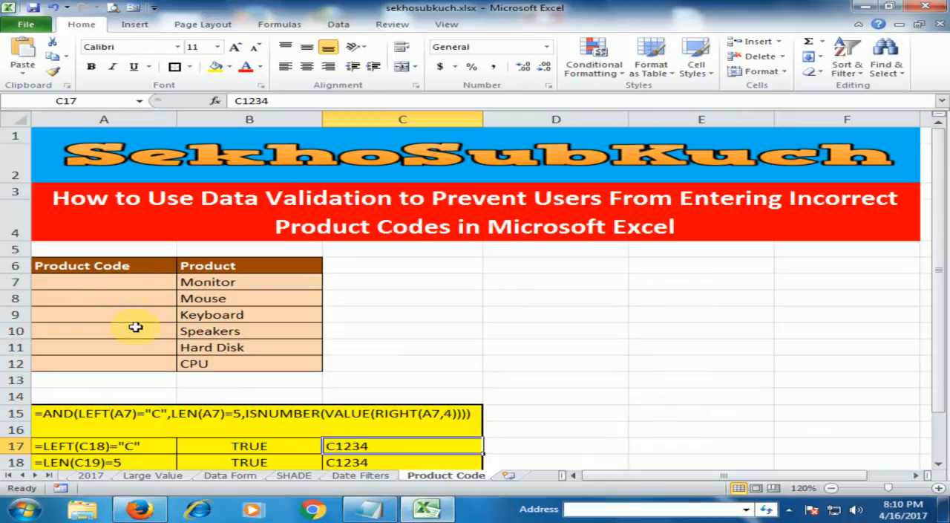
{"action": "left_click", "coordinate": [124, 407]}
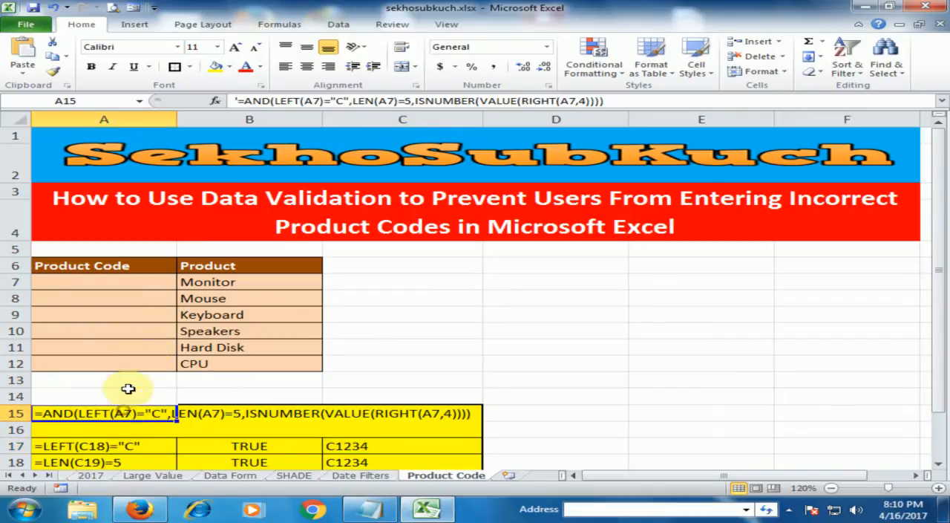
{"action": "scroll", "coordinate": [382, 339], "scroll_direction": "down", "scroll_amount": 2}
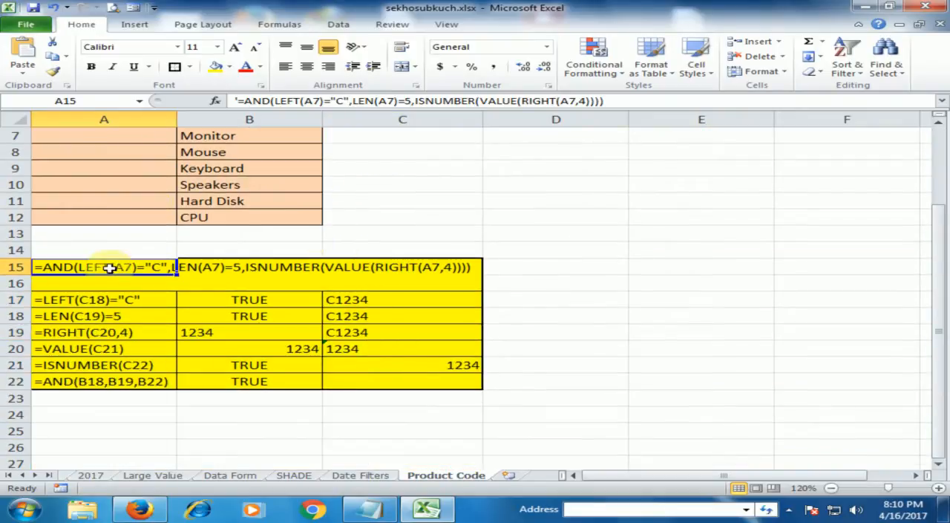
{"action": "left_click", "coordinate": [126, 300]}
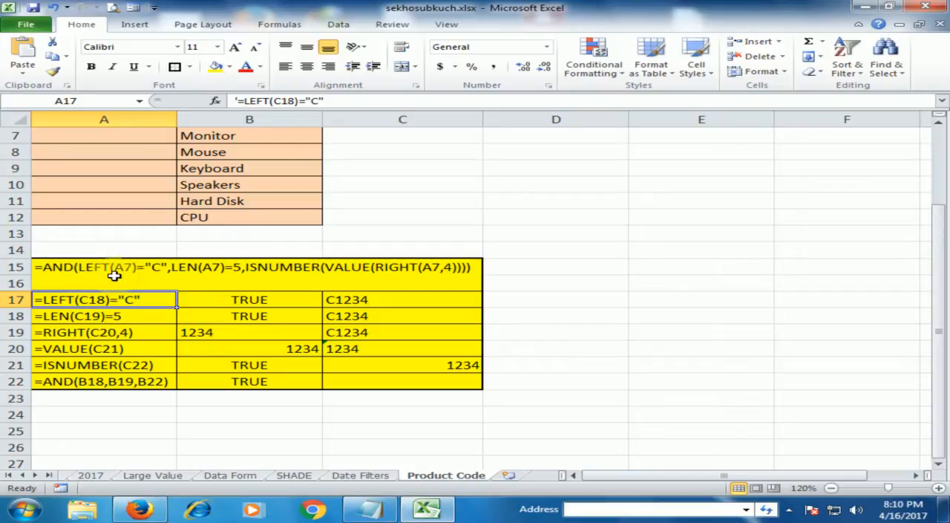
{"action": "left_click", "coordinate": [218, 299]}
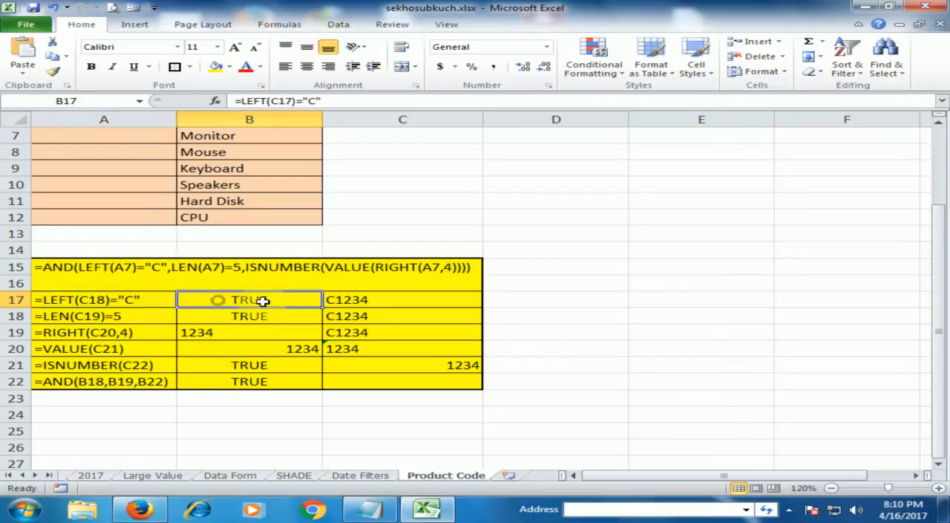
{"action": "left_click", "coordinate": [361, 301]}
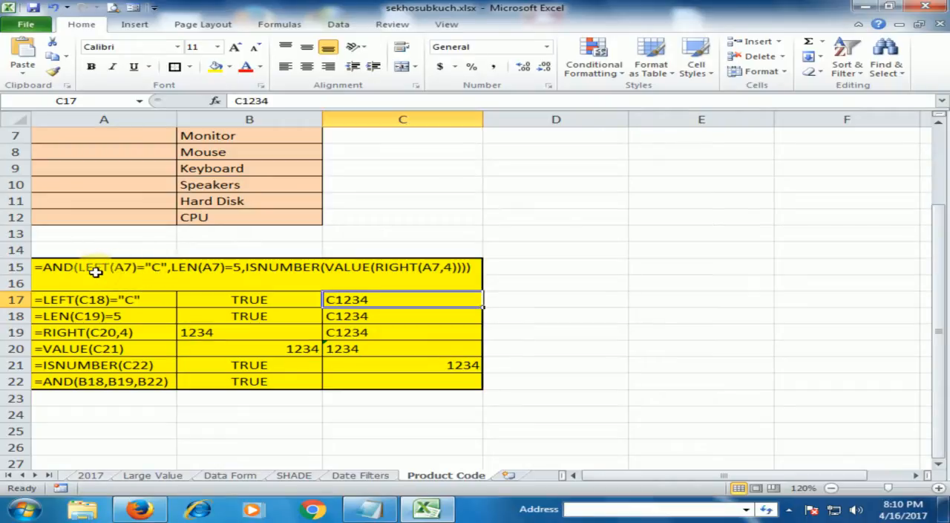
{"action": "left_click", "coordinate": [252, 301]}
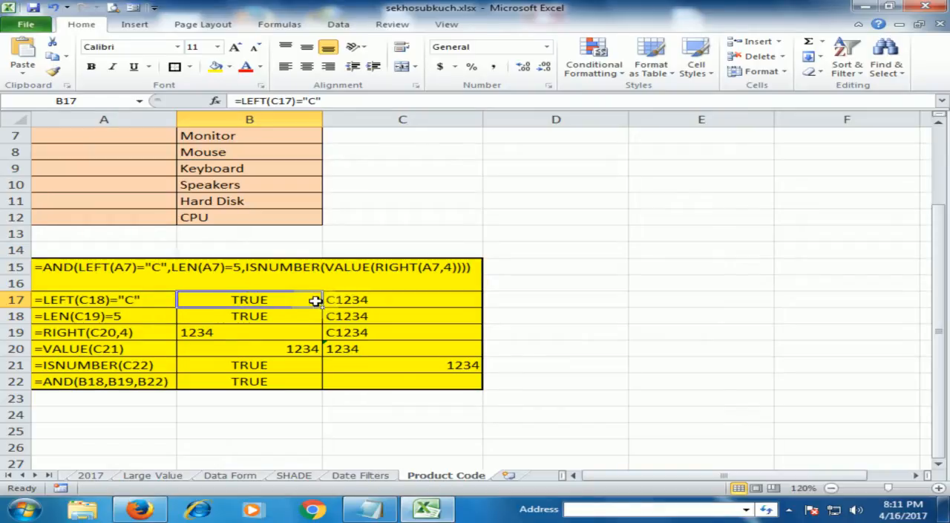
Step: Change the sample code in C17 to b1234 and check the LEFT formula's result in B17
{"action": "double_click", "coordinate": [339, 300]}
{"action": "key", "text": "BackSpace"}
{"action": "type", "text": "b"}
{"action": "left_click", "coordinate": [365, 332]}
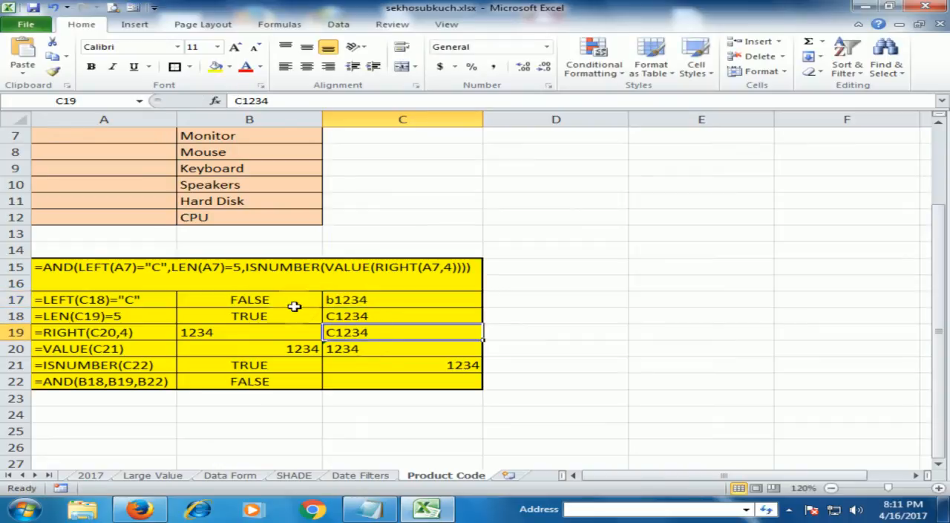
{"action": "left_click", "coordinate": [295, 303]}
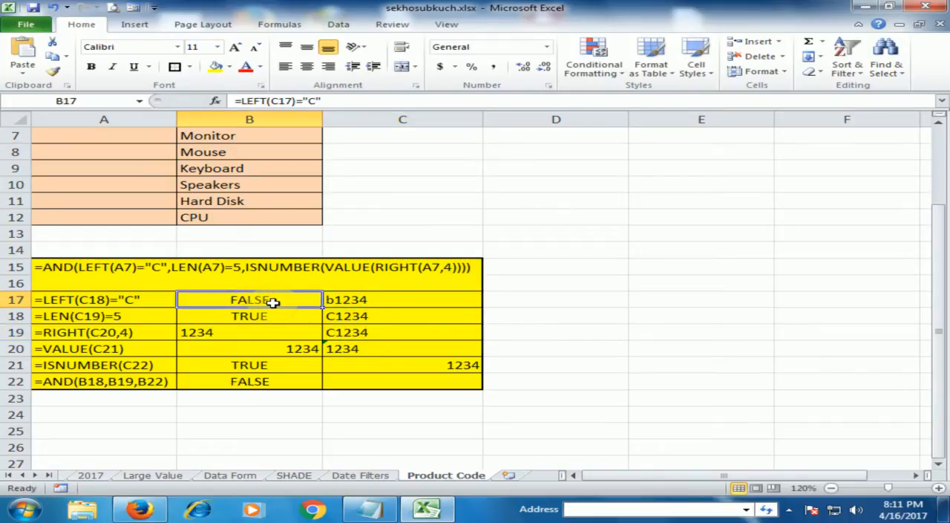
Step: Restore the sample code in C17 to C1234 and recheck the LEFT result in B17
{"action": "double_click", "coordinate": [335, 299]}
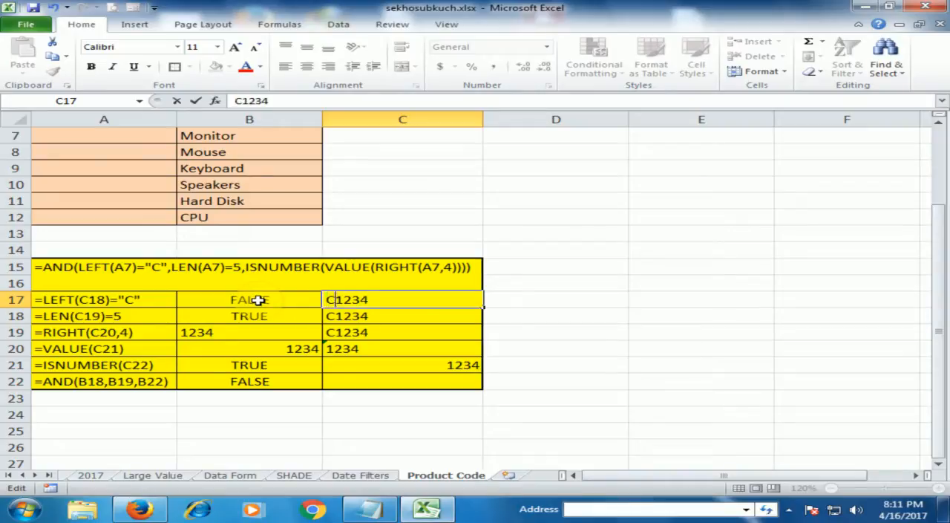
{"action": "key", "text": "Return"}
{"action": "left_click", "coordinate": [256, 298]}
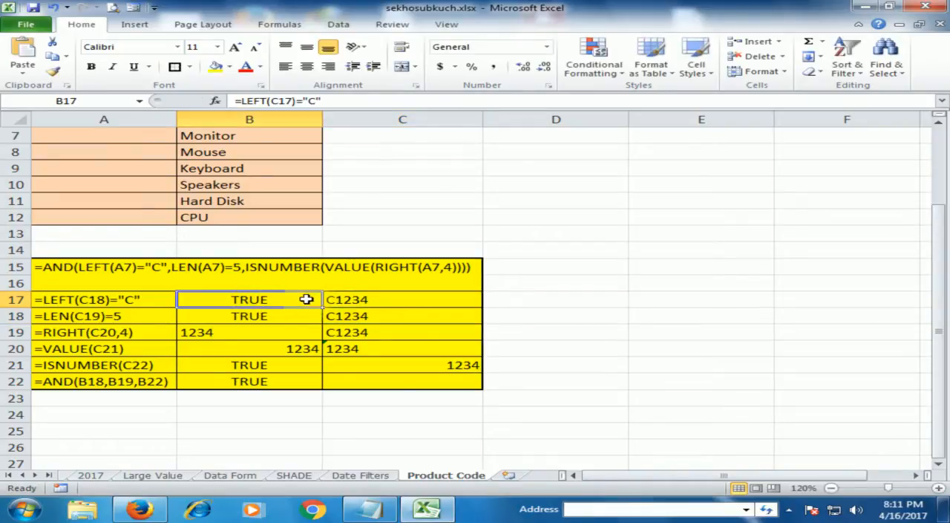
Step: Test the LEFT check by removing the leading C from the code in C17, and undo the edit
{"action": "double_click", "coordinate": [341, 301]}
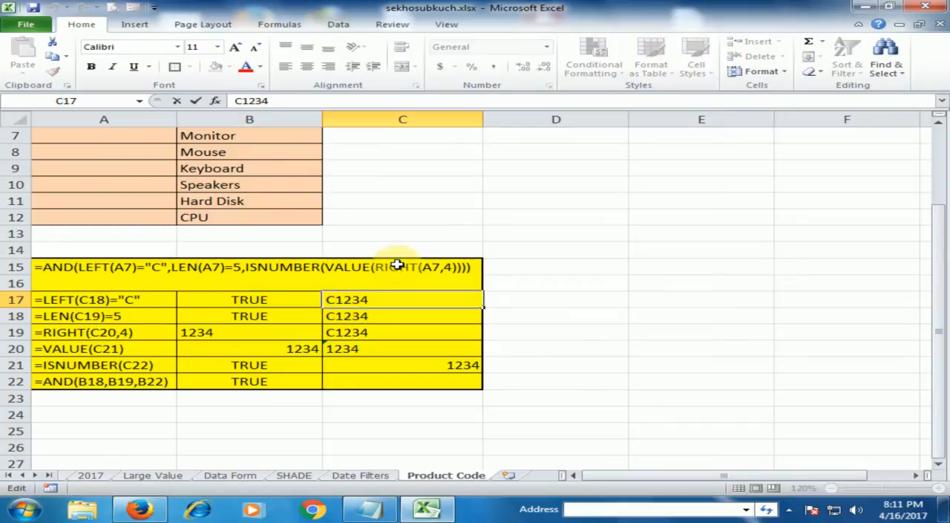
{"action": "key", "text": "BackSpace"}
{"action": "key", "text": "Return"}
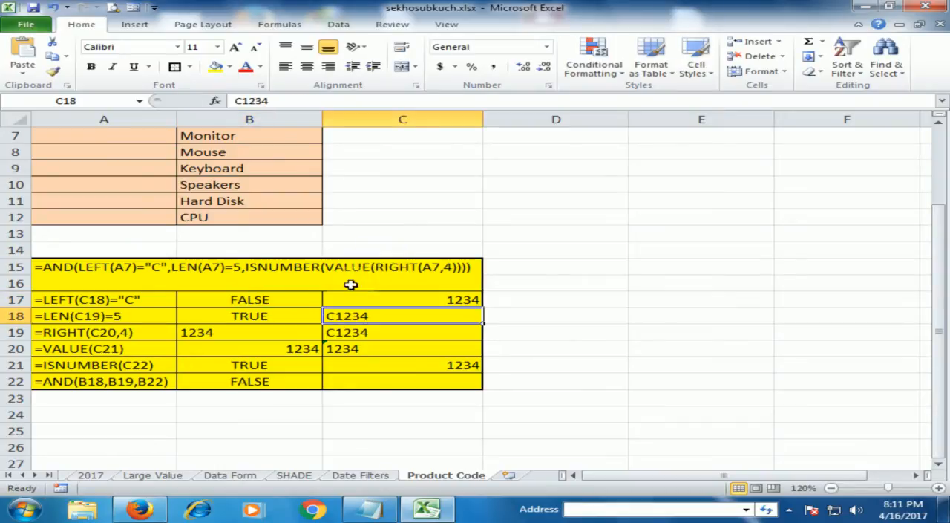
{"action": "left_click", "coordinate": [315, 298]}
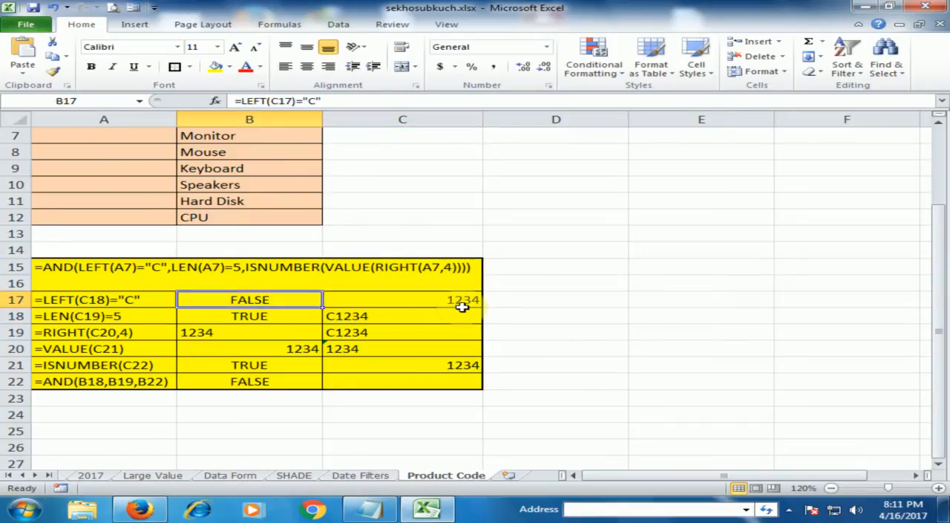
{"action": "key", "text": "ctrl+z"}
{"action": "left_click", "coordinate": [277, 296]}
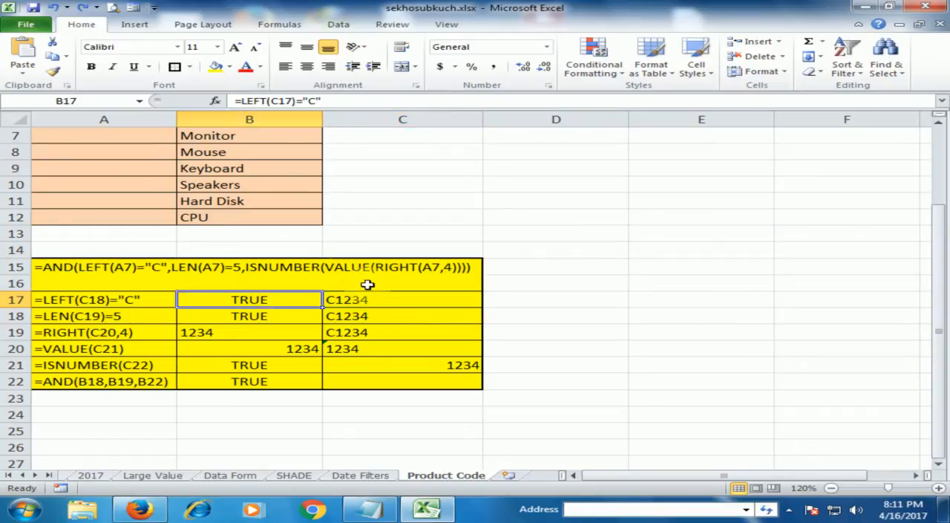
Step: Lengthen the sample code in C18 to C12346 and check the LEN formula's result in B18
{"action": "left_click", "coordinate": [106, 297]}
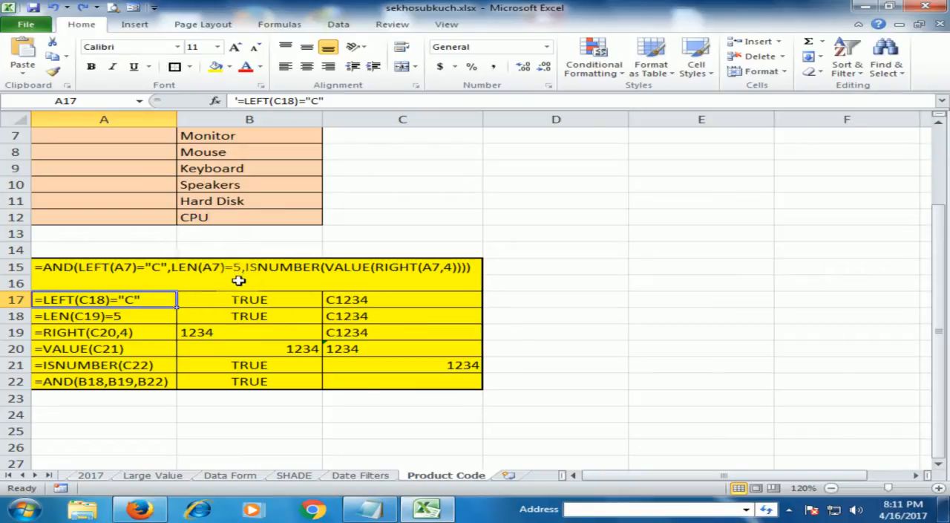
{"action": "left_click", "coordinate": [141, 315]}
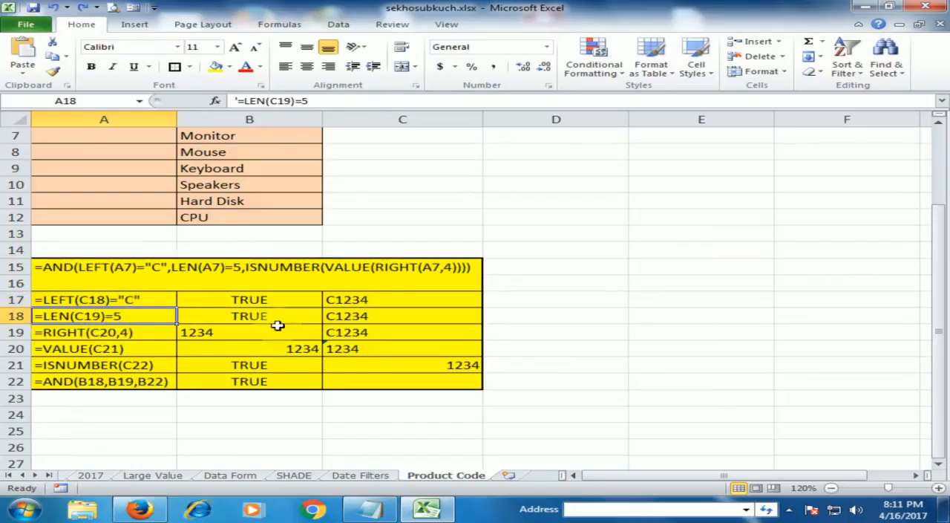
{"action": "left_click", "coordinate": [389, 318]}
{"action": "double_click", "coordinate": [389, 318]}
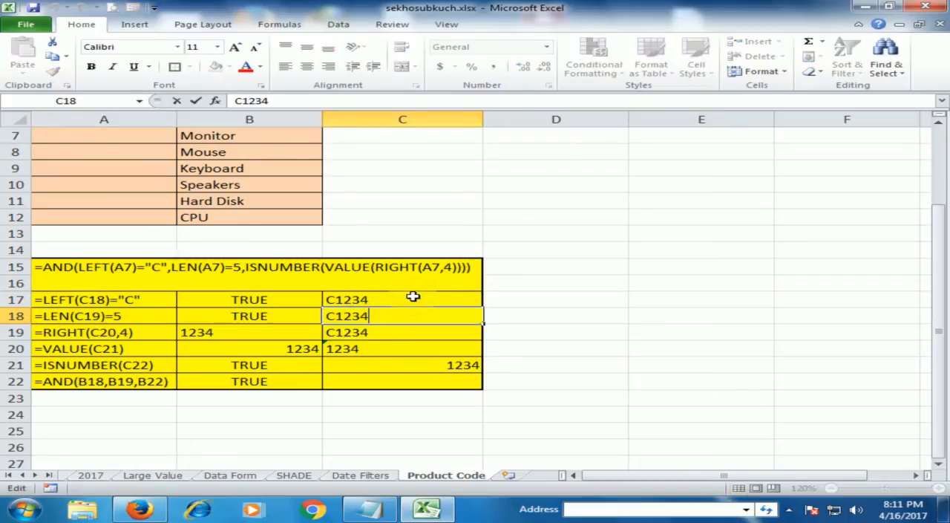
{"action": "type", "text": "6"}
{"action": "key", "text": "Return"}
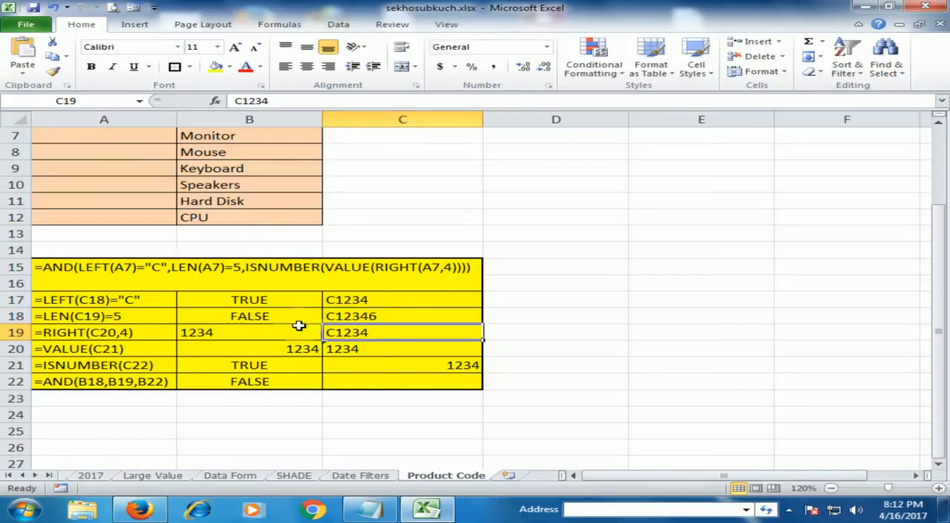
{"action": "left_click", "coordinate": [285, 317]}
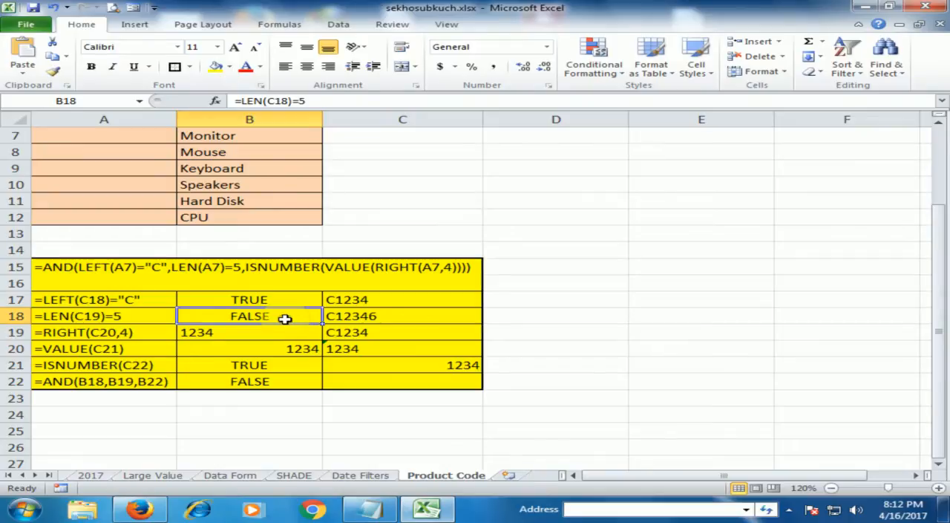
Step: Shorten the sample code in C18 to C123 to test the LEN check with too few characters
{"action": "double_click", "coordinate": [410, 316]}
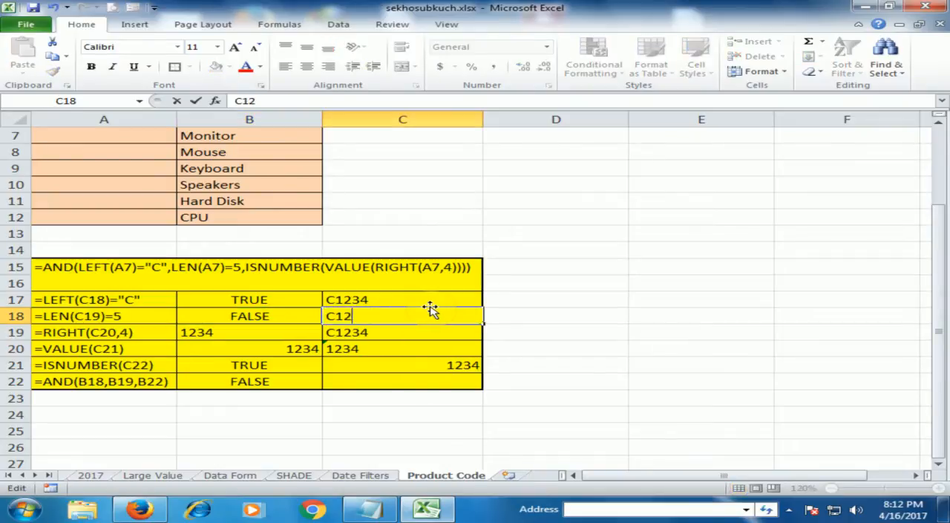
{"action": "key", "text": "Return"}
{"action": "key", "text": "Up"}
{"action": "key", "text": "Left"}
{"action": "left_click", "coordinate": [377, 315]}
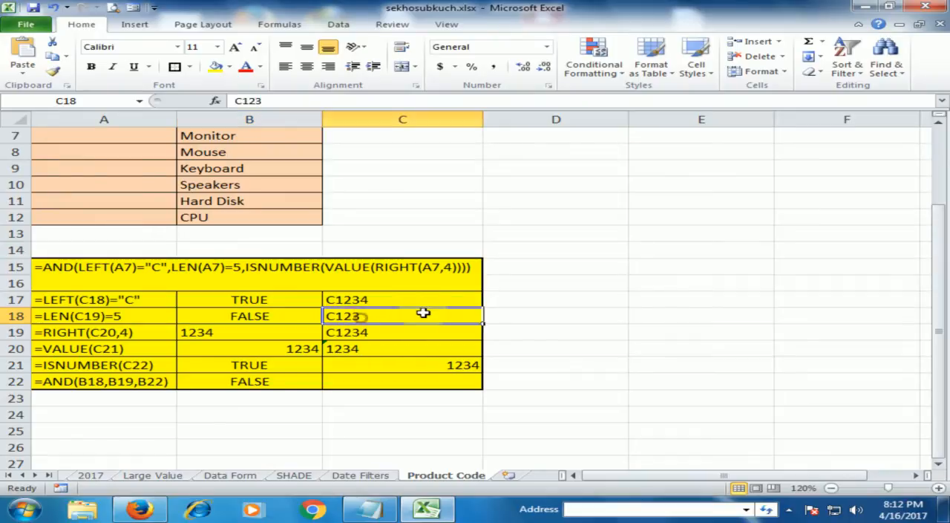
Step: Undo the last two edits to the sample code in C18
{"action": "key", "text": "ctrl+c"}
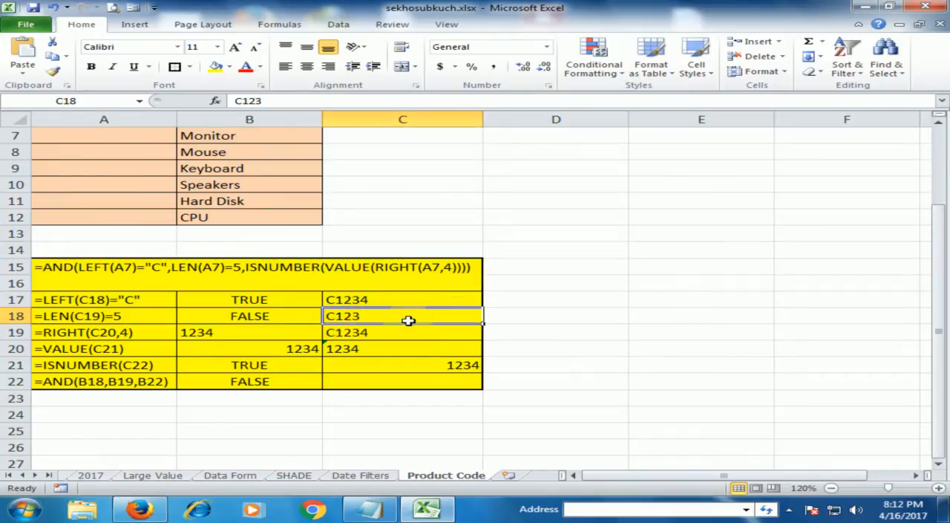
{"action": "key", "text": "ctrl+z"}
{"action": "key", "text": "ctrl+z"}
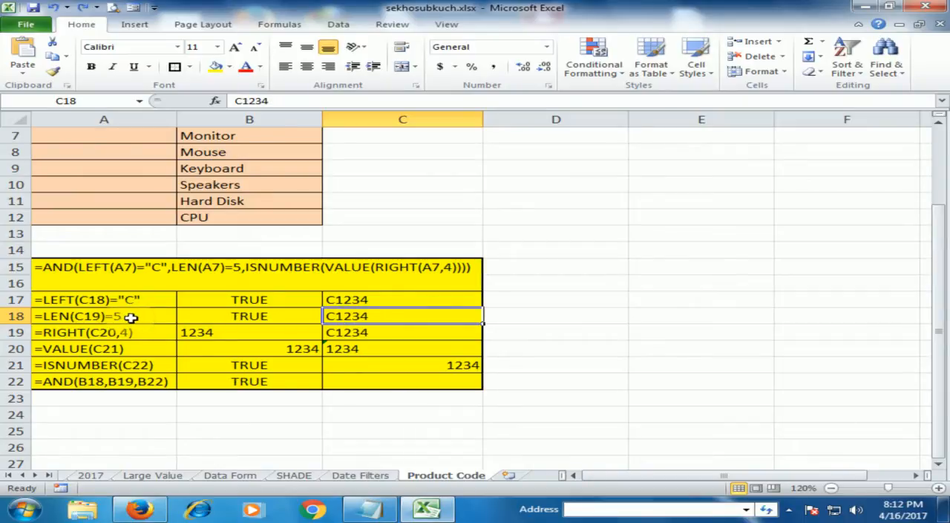
Step: Review the LEFT and LEN formulas, their sample codes and their results in rows 17 and 18
{"action": "left_click", "coordinate": [131, 317]}
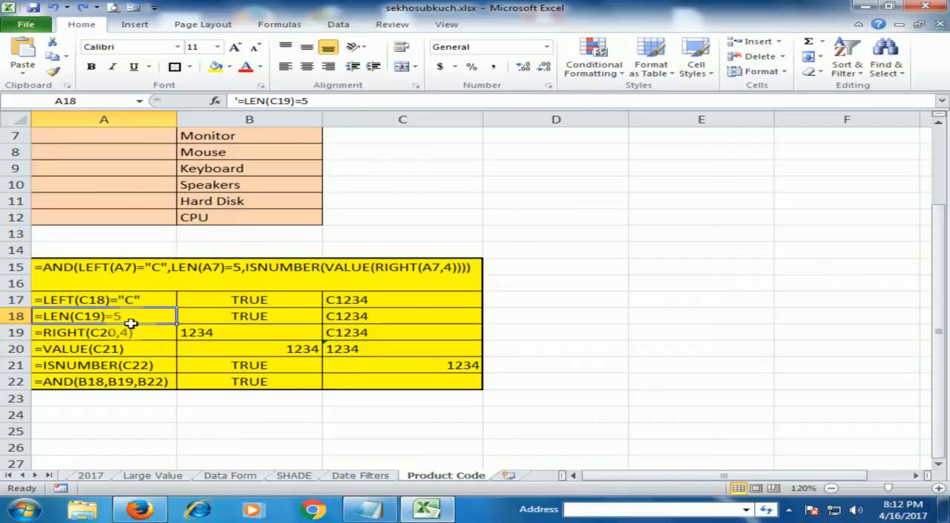
{"action": "left_click", "coordinate": [138, 301]}
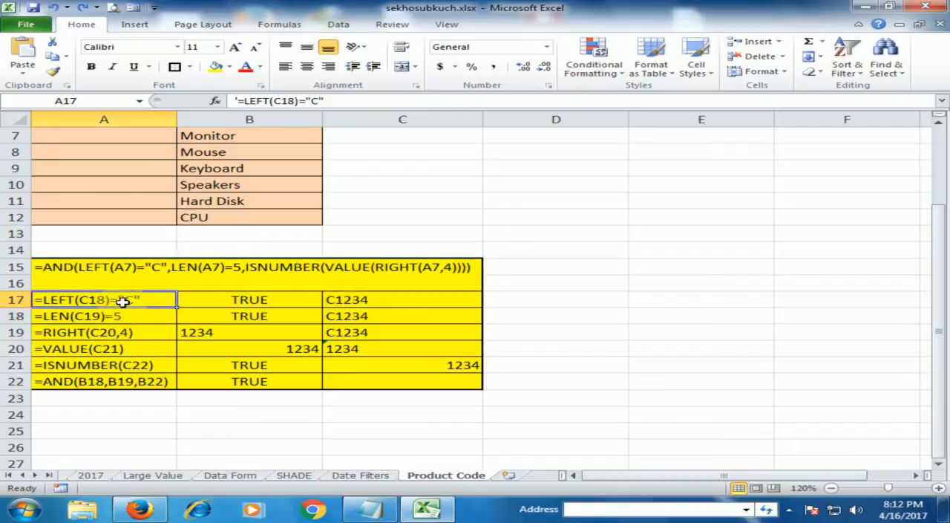
{"action": "left_click", "coordinate": [132, 315]}
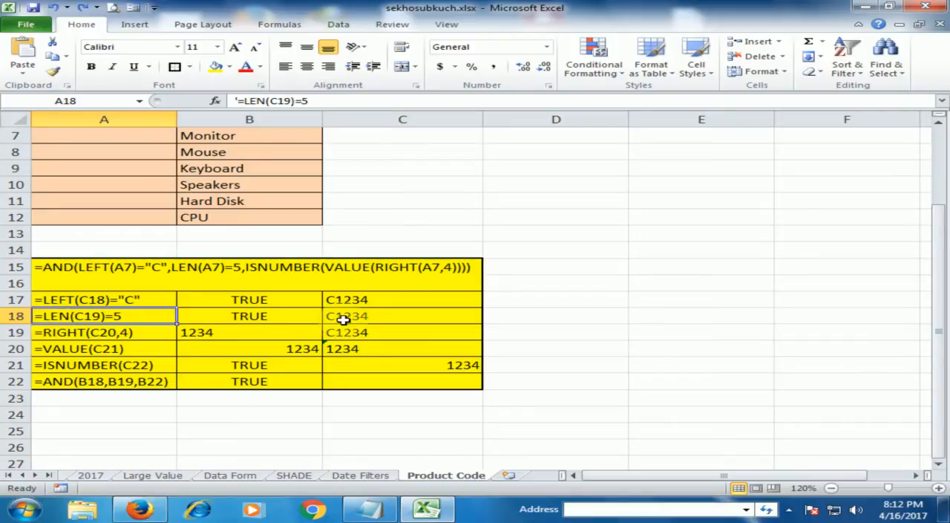
{"action": "left_click", "coordinate": [251, 300]}
{"action": "left_click", "coordinate": [334, 299]}
{"action": "left_click", "coordinate": [266, 299]}
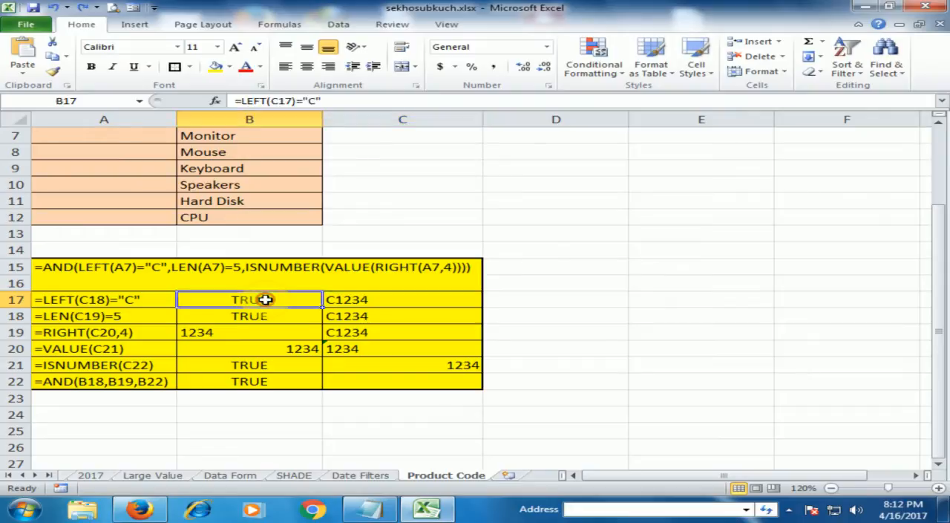
{"action": "left_click", "coordinate": [333, 315]}
{"action": "left_click", "coordinate": [261, 316]}
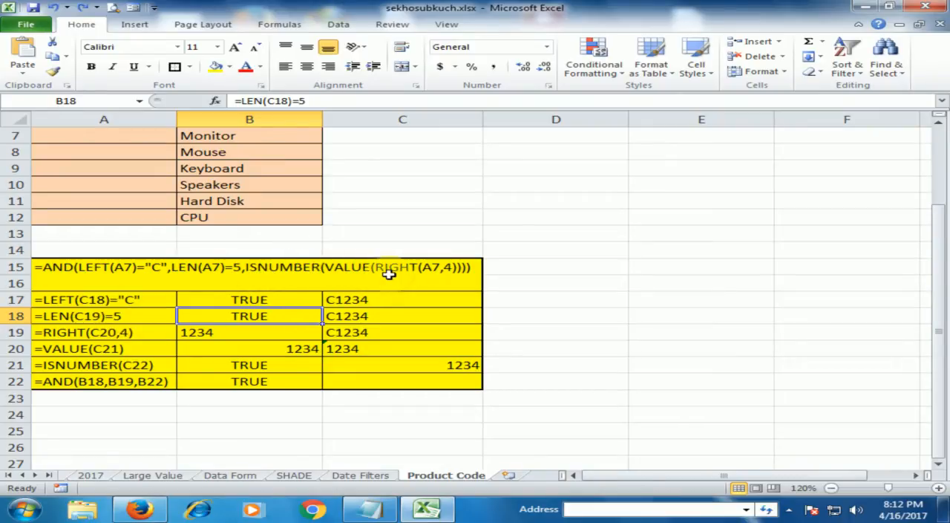
Step: Examine the RIGHT formula, its result and its sample code in row 19, and the VALUE formula text in A20
{"action": "left_click", "coordinate": [128, 337]}
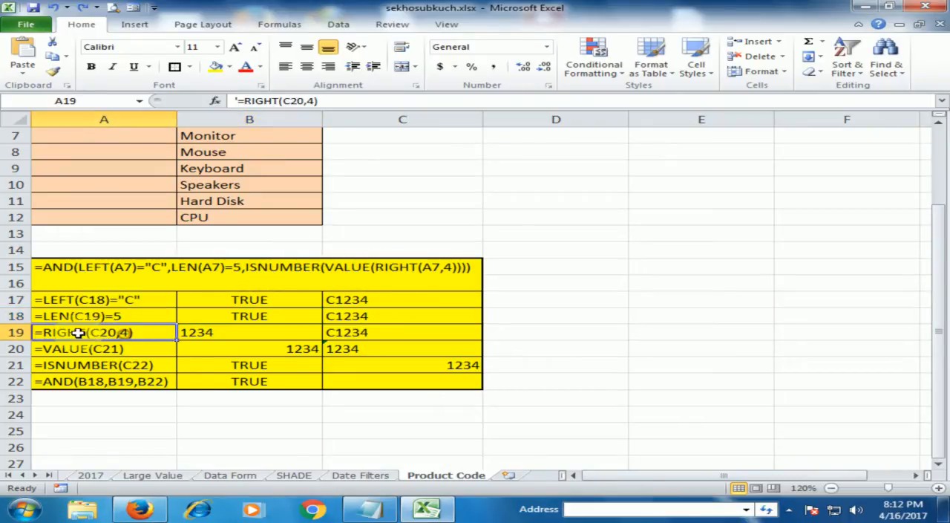
{"action": "left_click", "coordinate": [225, 332]}
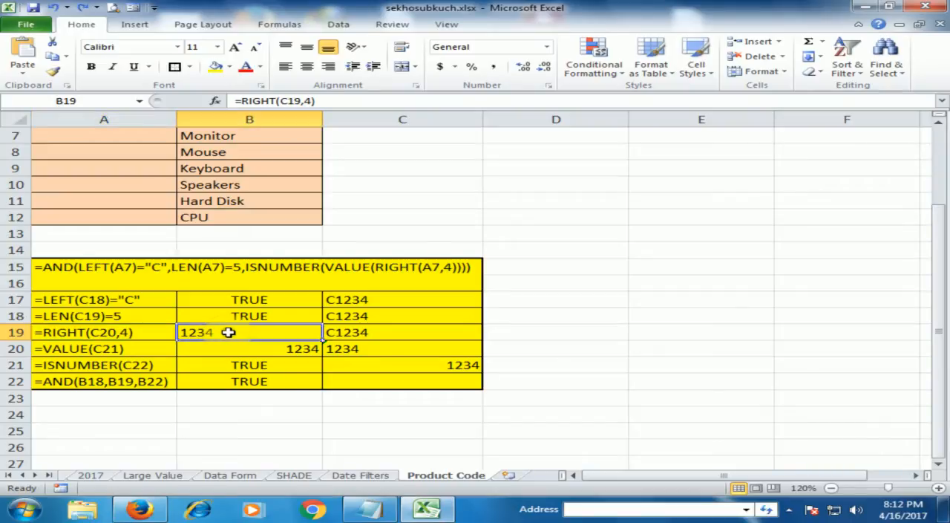
{"action": "left_click", "coordinate": [355, 332]}
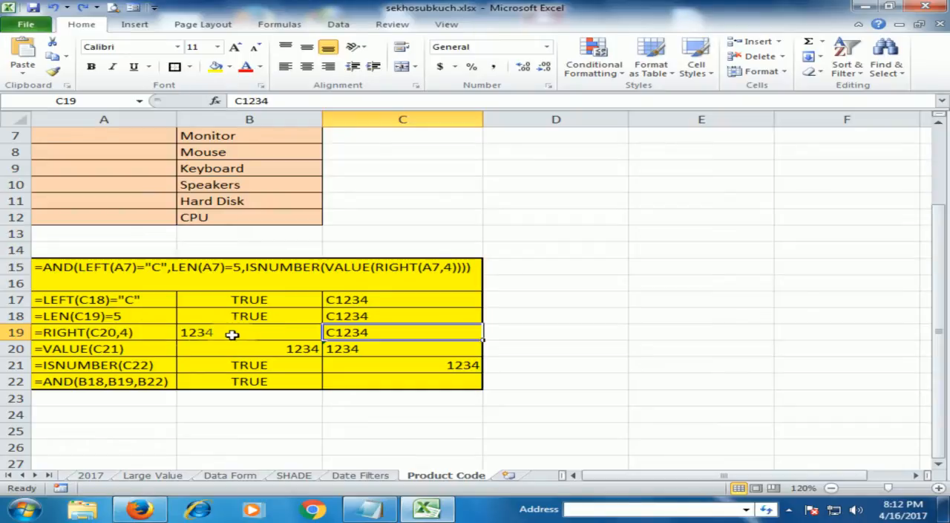
{"action": "left_click", "coordinate": [275, 334]}
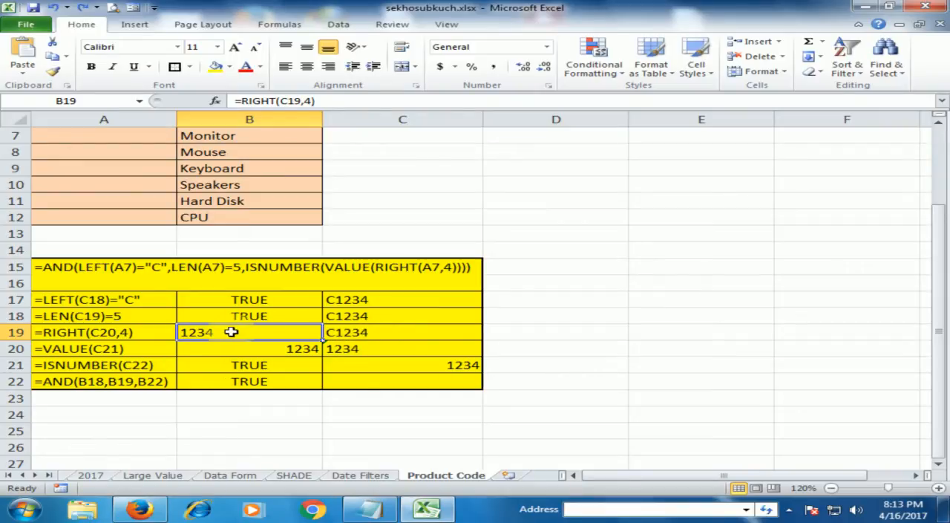
{"action": "left_click", "coordinate": [132, 332]}
{"action": "left_click", "coordinate": [134, 348]}
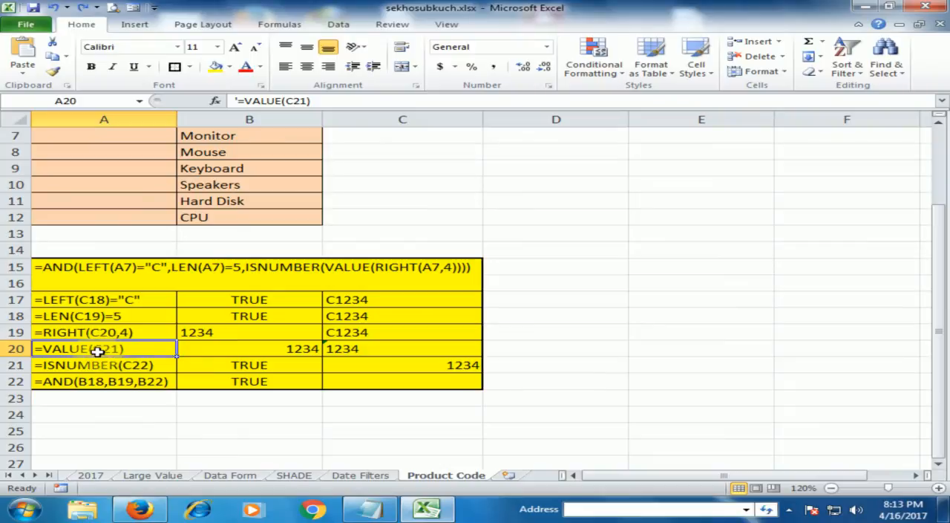
Step: Examine the VALUE formula in B20, the text value it converts in C20, and its formula text in A20
{"action": "left_click", "coordinate": [282, 352]}
{"action": "left_click", "coordinate": [358, 353]}
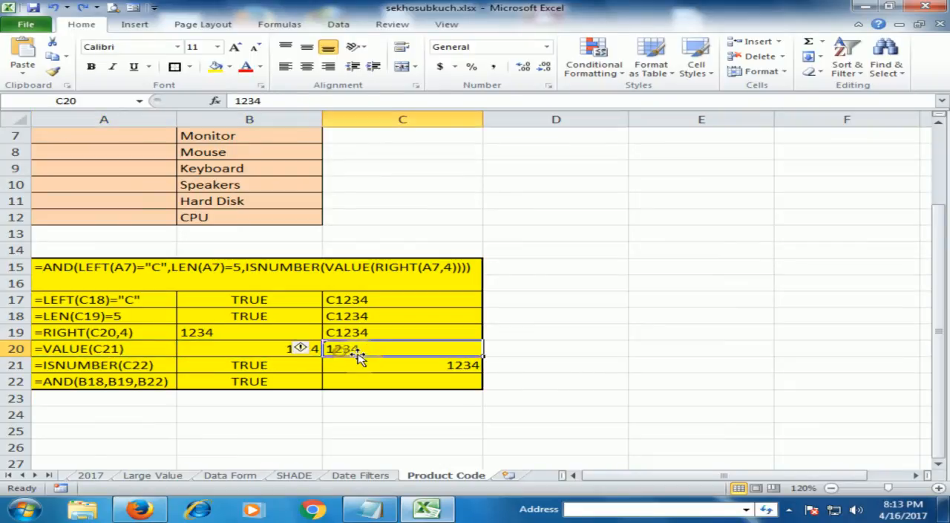
{"action": "left_click", "coordinate": [271, 349]}
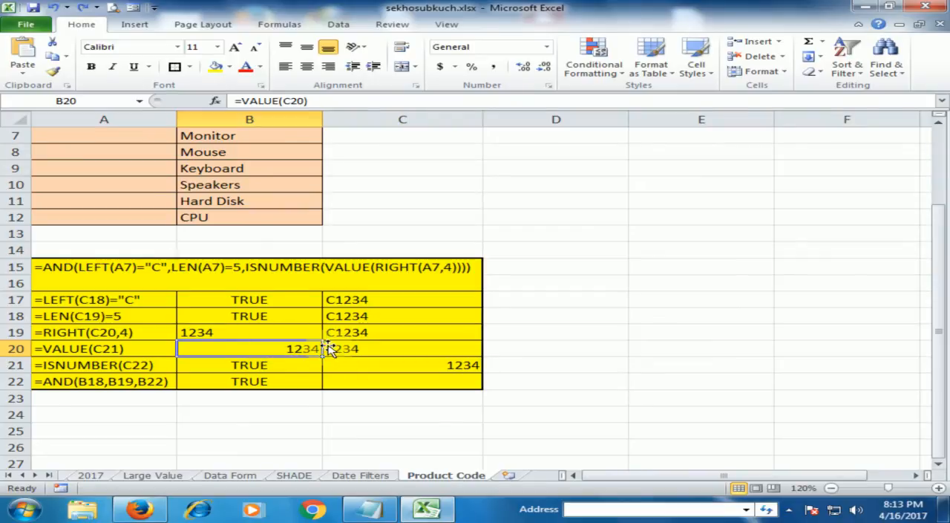
{"action": "double_click", "coordinate": [303, 352]}
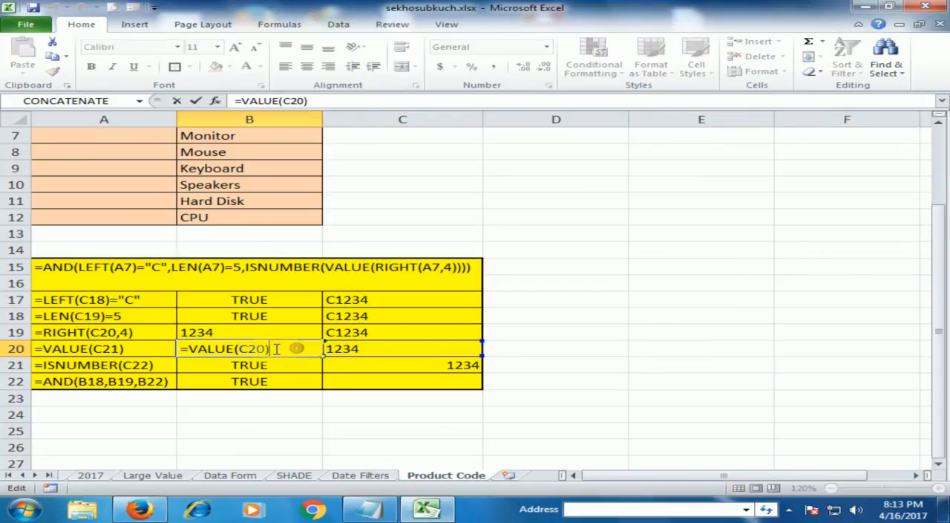
{"action": "left_click", "coordinate": [248, 348]}
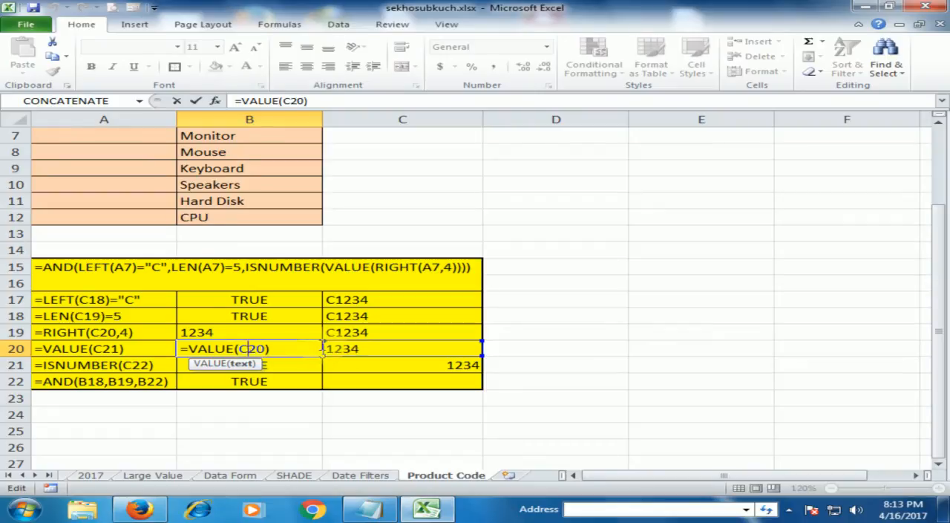
{"action": "left_click", "coordinate": [280, 348]}
{"action": "key", "text": "Return"}
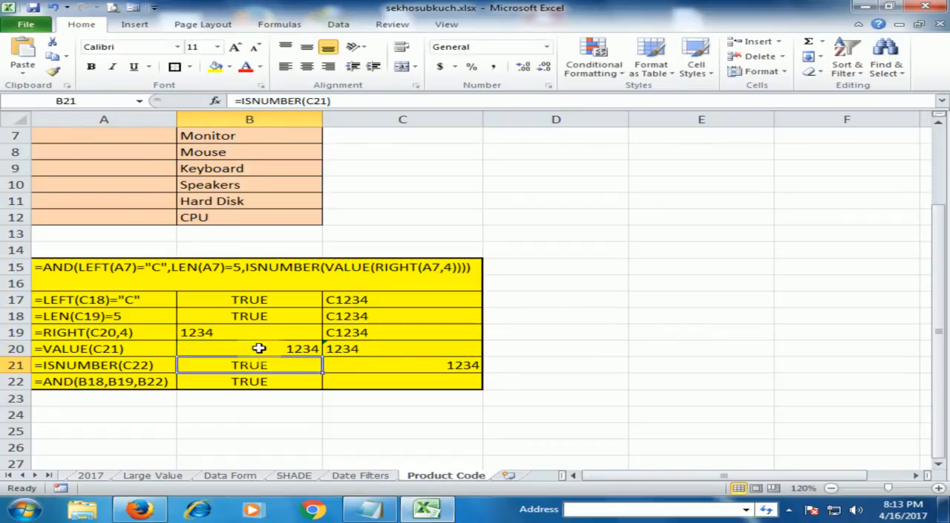
{"action": "left_click", "coordinate": [115, 349]}
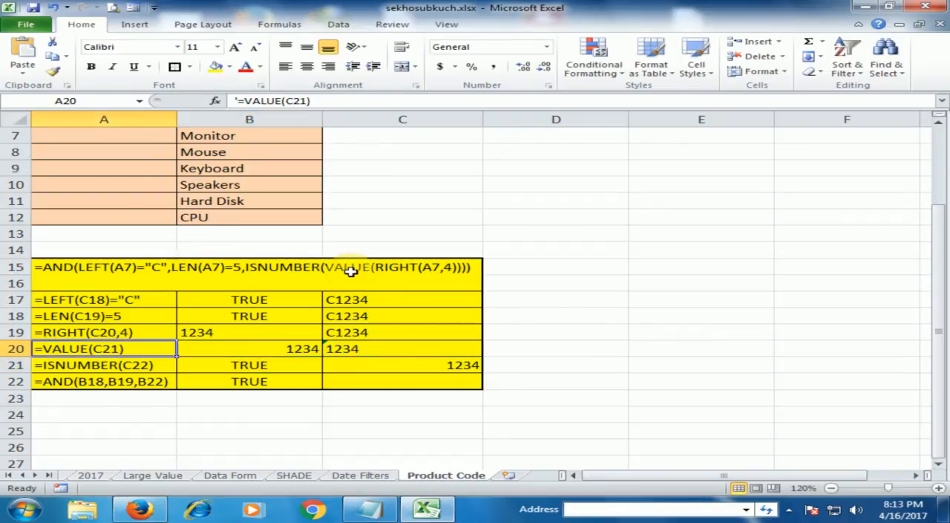
Step: Examine the ISNUMBER formula text in A21, the value it tests in C21, and the working formula in B21
{"action": "left_click", "coordinate": [143, 365]}
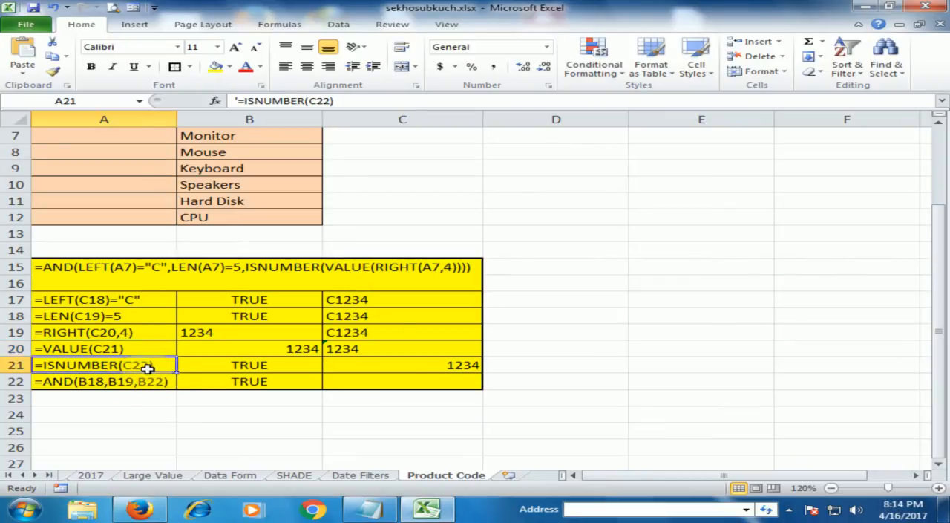
{"action": "left_click", "coordinate": [384, 365]}
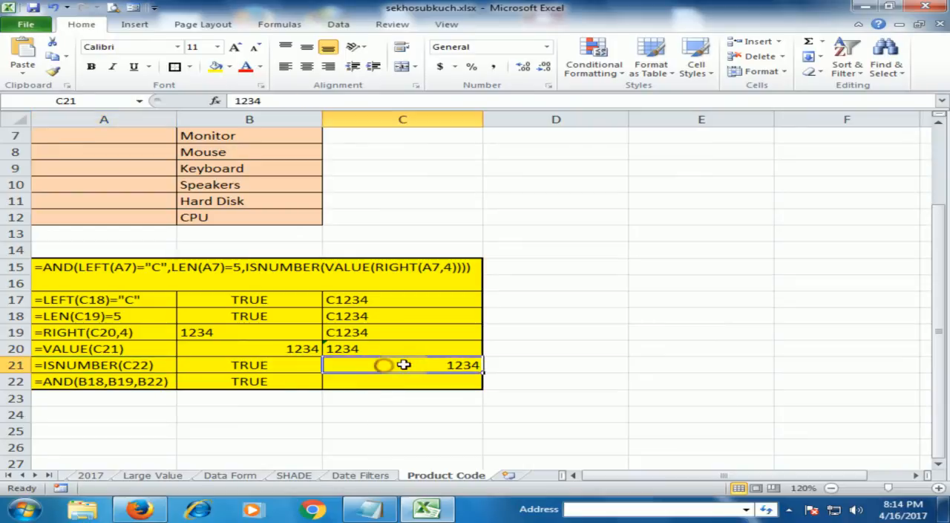
{"action": "mouse_move", "coordinate": [479, 364]}
{"action": "left_mouse_down"}
{"action": "mouse_move", "coordinate": [453, 369]}
{"action": "mouse_move", "coordinate": [487, 369]}
{"action": "left_mouse_up"}
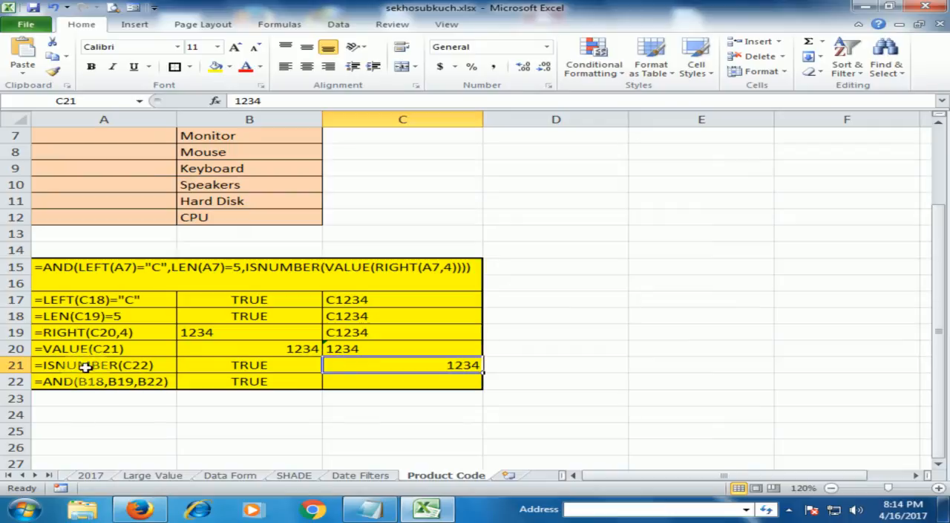
{"action": "left_click", "coordinate": [258, 368]}
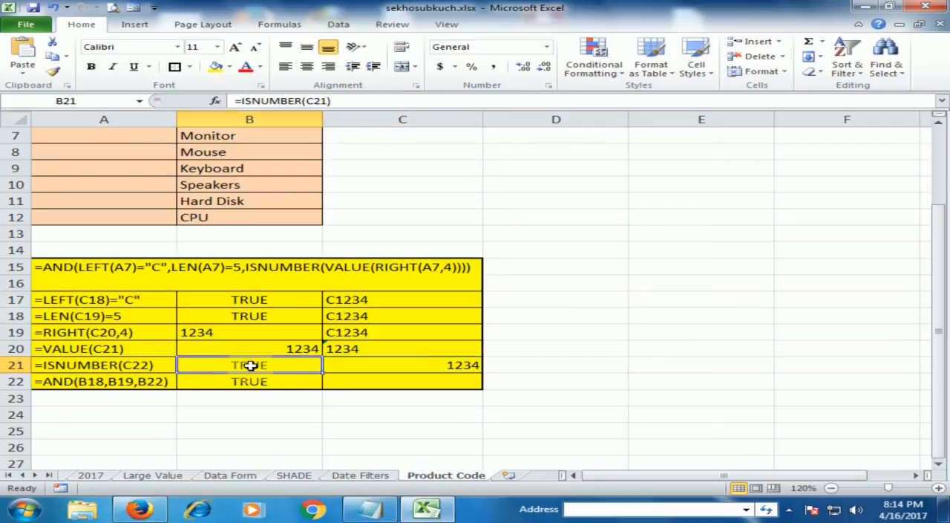
{"action": "double_click", "coordinate": [248, 365]}
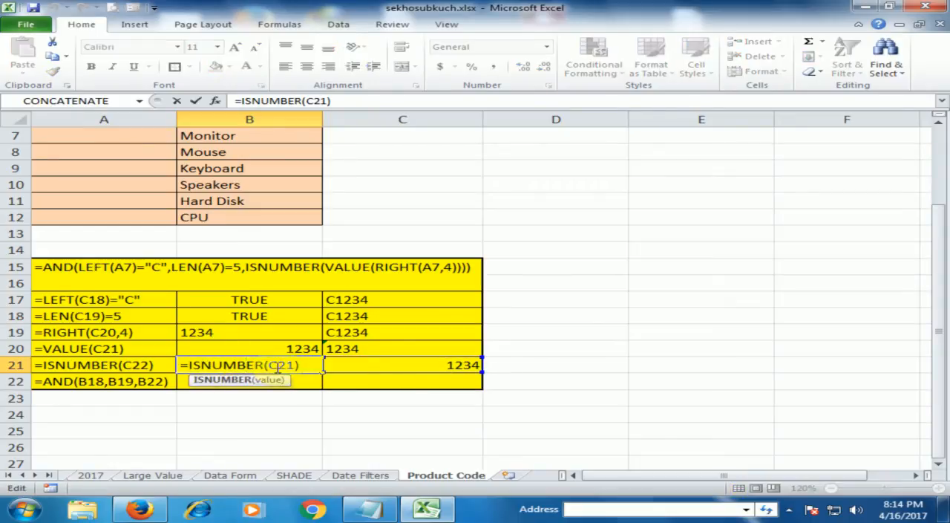
{"action": "key", "text": "Return"}
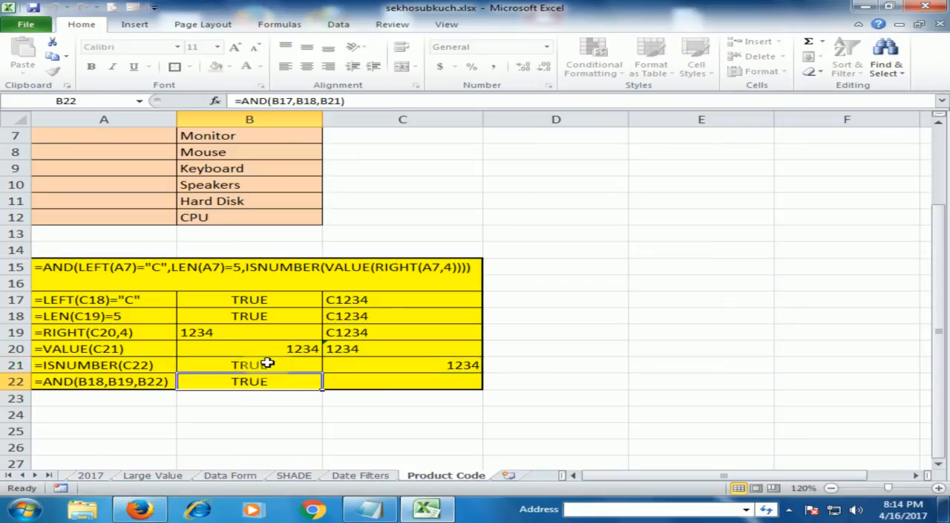
{"action": "left_click", "coordinate": [248, 364]}
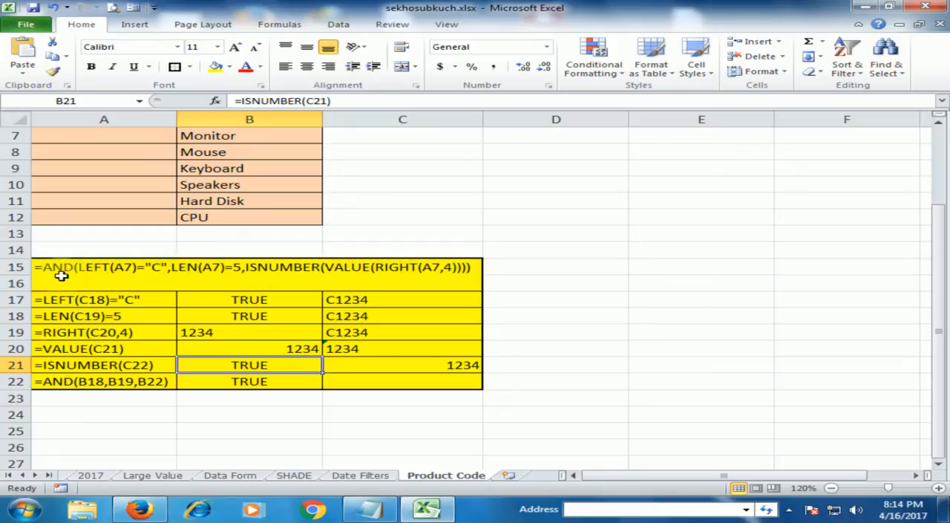
Step: Inspect the AND formula in B22 and the cells it references
{"action": "left_click", "coordinate": [80, 385]}
{"action": "double_click", "coordinate": [210, 381]}
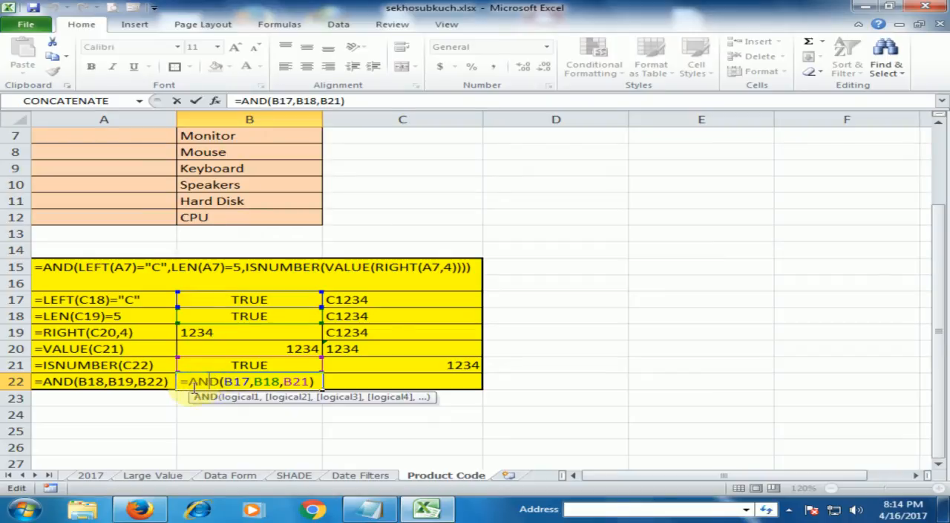
{"action": "key", "text": "Return"}
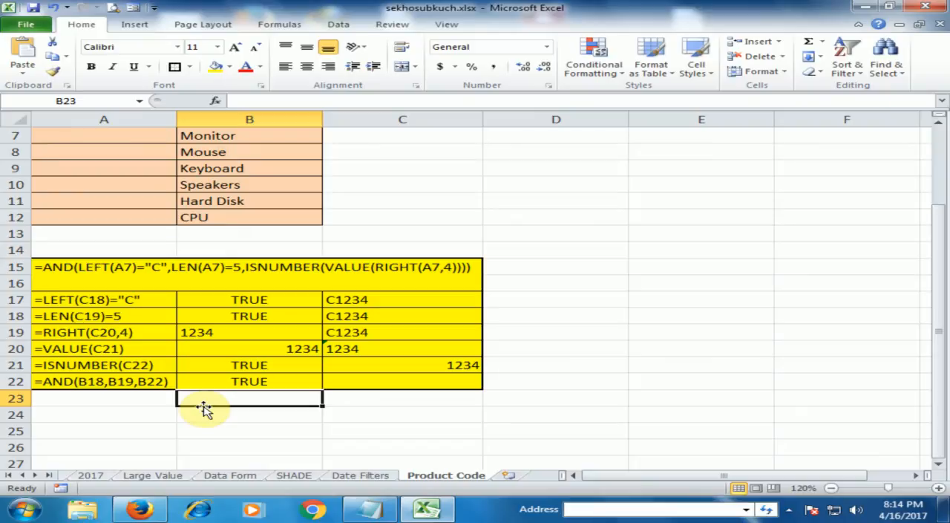
Step: Start an AND formula in B23 to read the function's description, and discard the entry
{"action": "type", "text": "="}
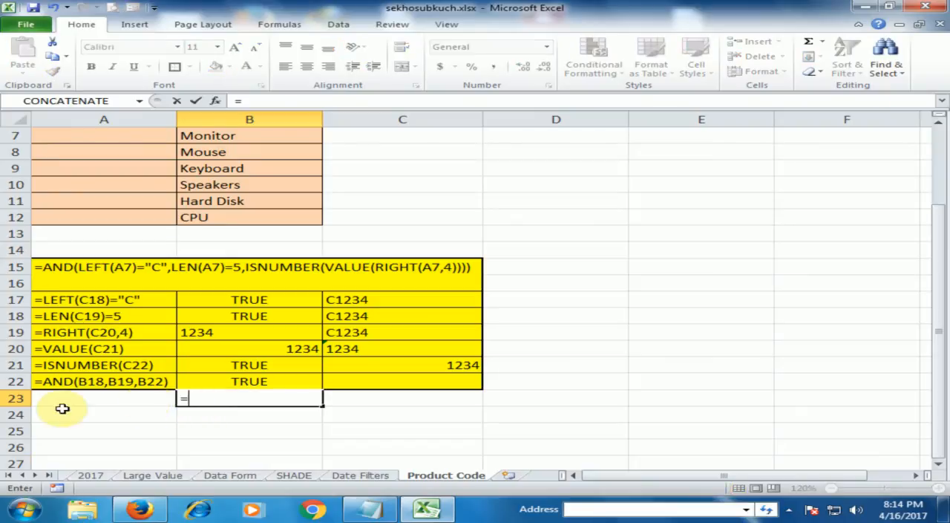
{"action": "type", "text": "A"}
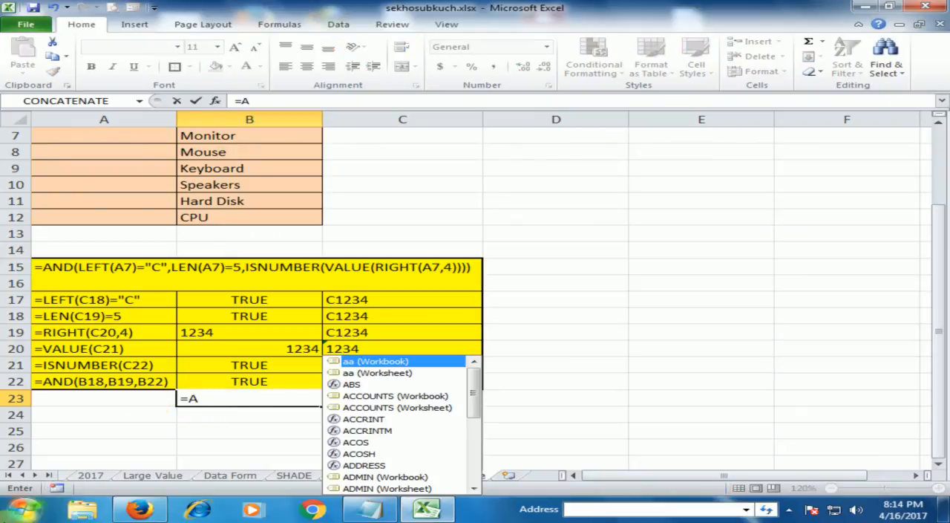
{"action": "type", "text": "ND("}
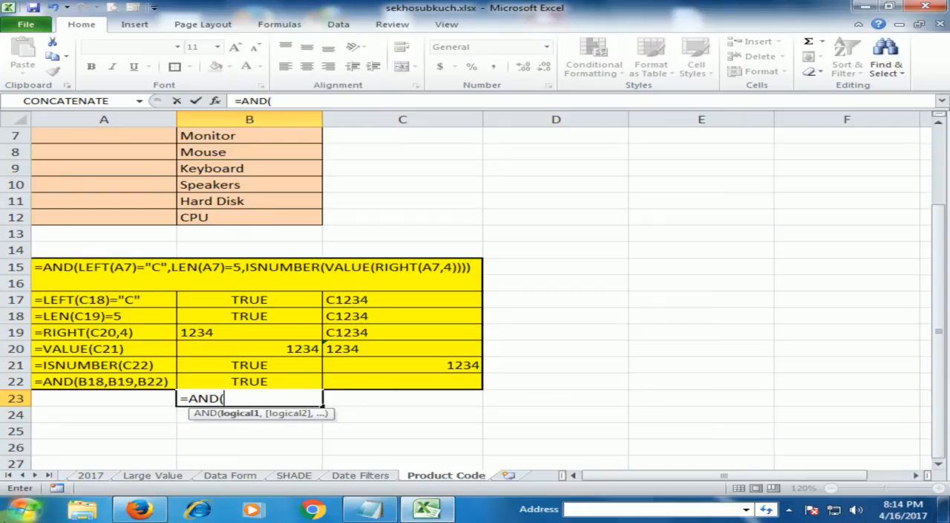
{"action": "key", "text": "BackSpace"}
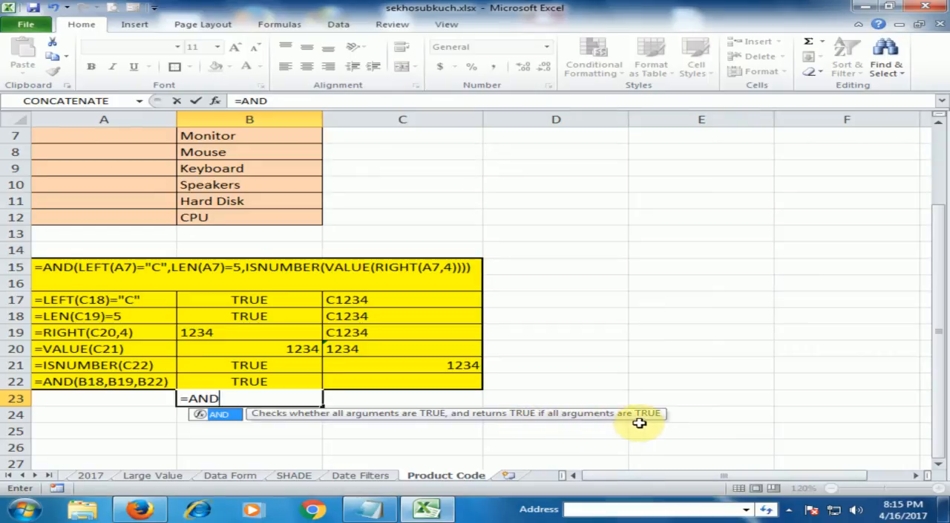
{"action": "key", "text": "Escape"}
{"action": "key", "text": "Down"}
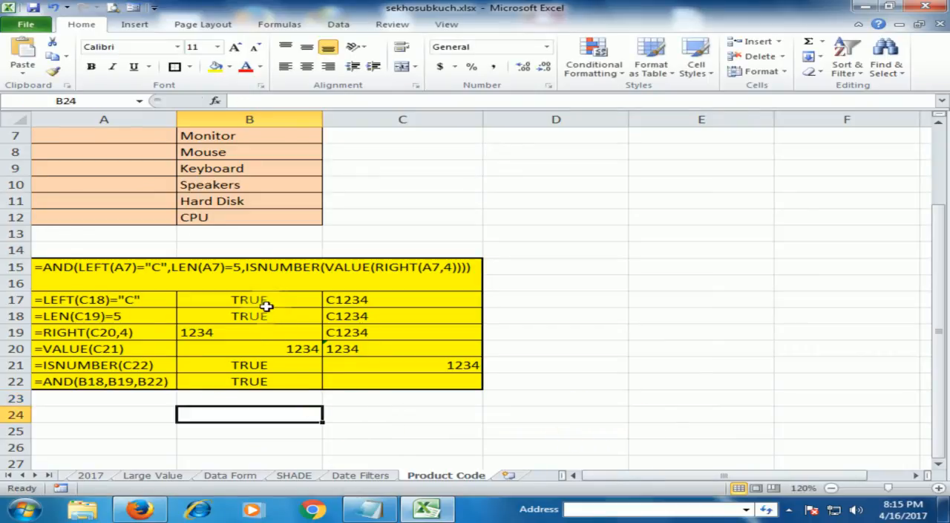
Step: Compare the AND check in row 22 with the complete nested formula in A15
{"action": "left_click", "coordinate": [121, 380]}
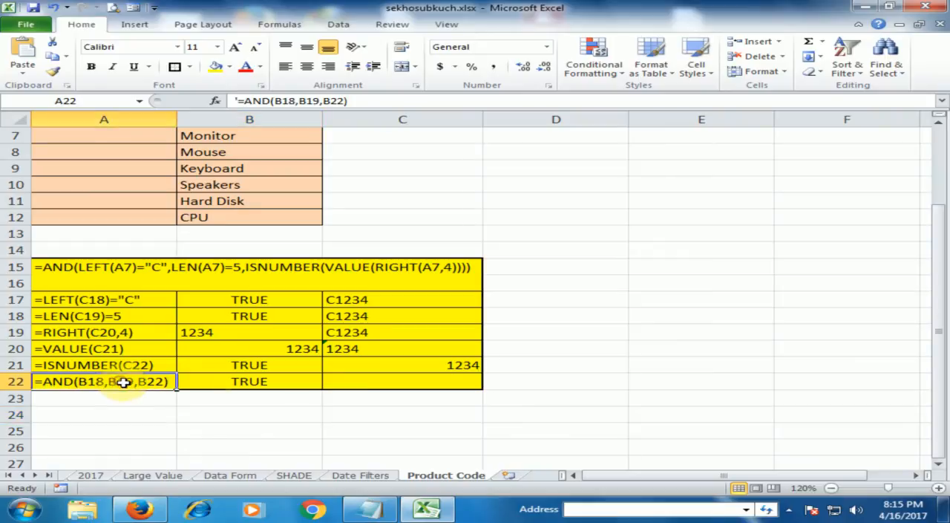
{"action": "left_click", "coordinate": [243, 381]}
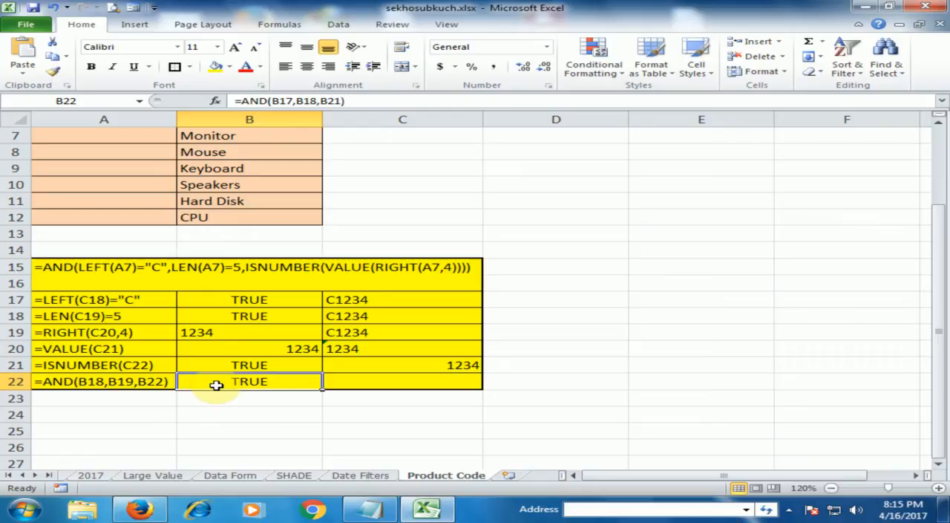
{"action": "left_click", "coordinate": [261, 416]}
{"action": "left_click", "coordinate": [238, 272]}
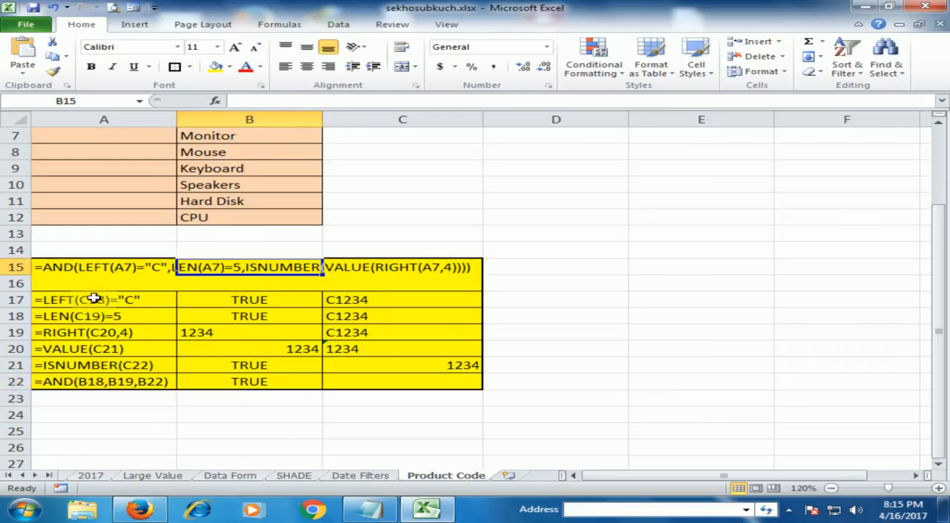
{"action": "left_click", "coordinate": [91, 274]}
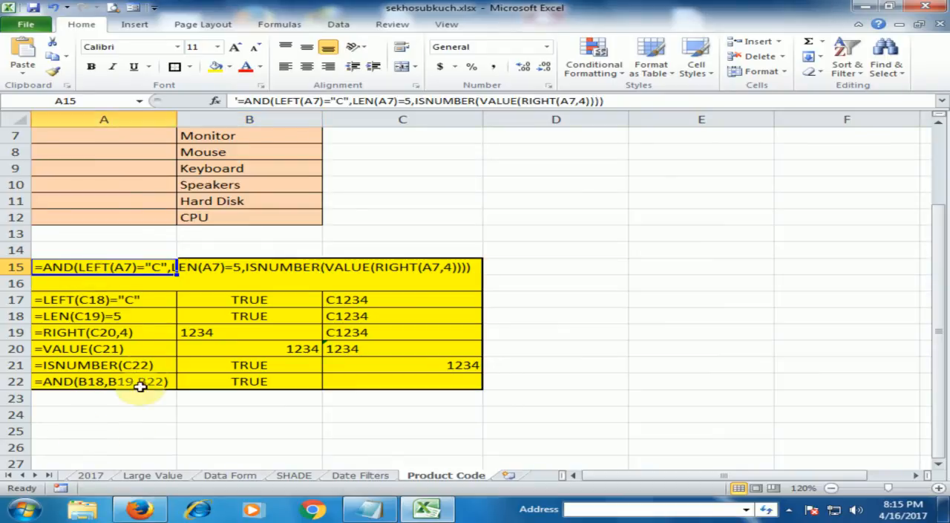
{"action": "left_click", "coordinate": [104, 428]}
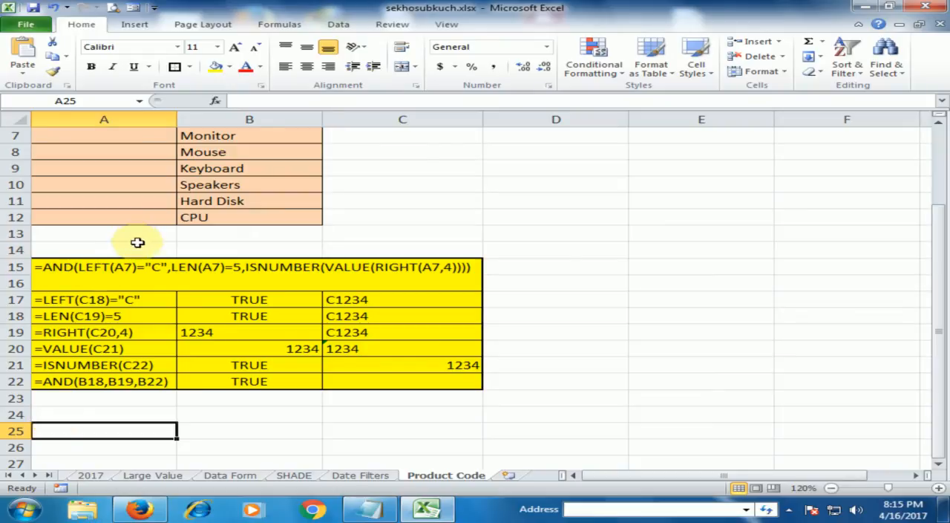
Step: Copy the full AND formula text from A15, starting at the equals sign
{"action": "scroll", "coordinate": [141, 230], "scroll_direction": "up", "scroll_amount": 1}
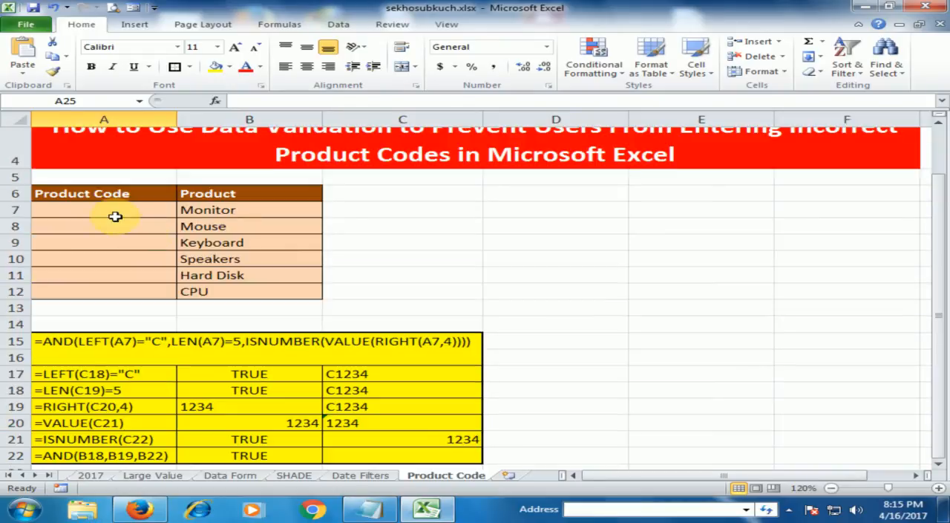
{"action": "left_click_drag", "start_coordinate": [110, 211], "coordinate": [111, 291]}
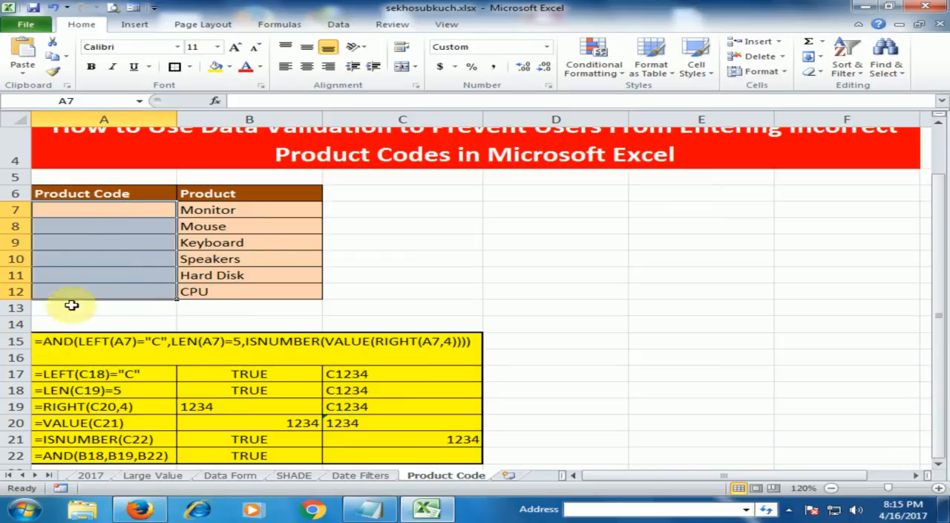
{"action": "left_click", "coordinate": [60, 341]}
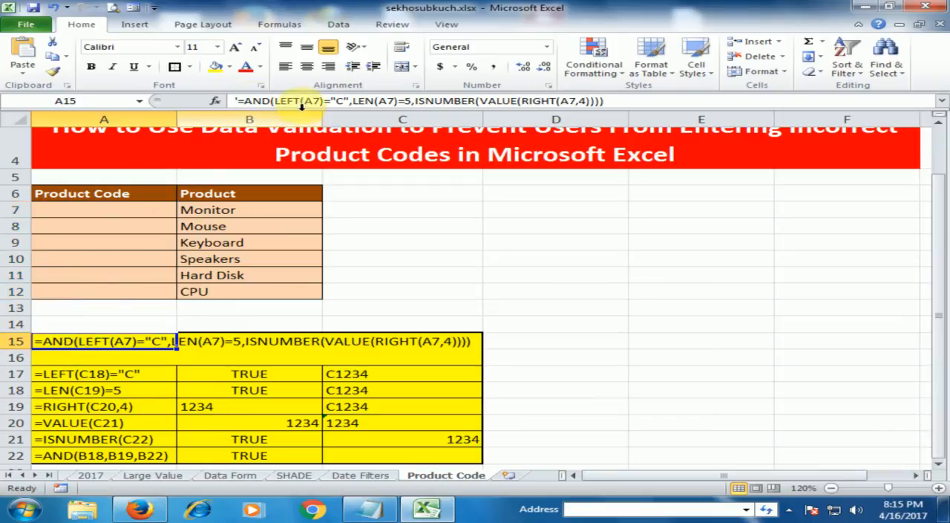
{"action": "left_click_drag", "start_coordinate": [238, 100], "coordinate": [563, 104]}
{"action": "key", "text": "ctrl+c"}
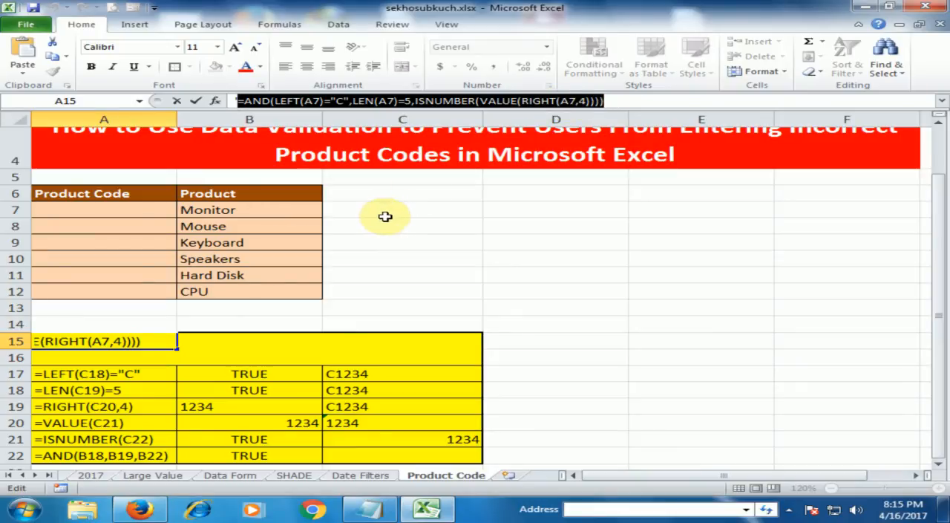
Step: Set Custom data validation on A7:A12 with the copied formula =AND(LEFT(A7)="C",LEN(A7)=5,ISNUMBER(VALUE(RIGHT(A7,4))))
{"action": "left_click", "coordinate": [111, 211]}
{"action": "left_click_drag", "start_coordinate": [114, 210], "coordinate": [136, 289]}
{"action": "left_click", "coordinate": [338, 24]}
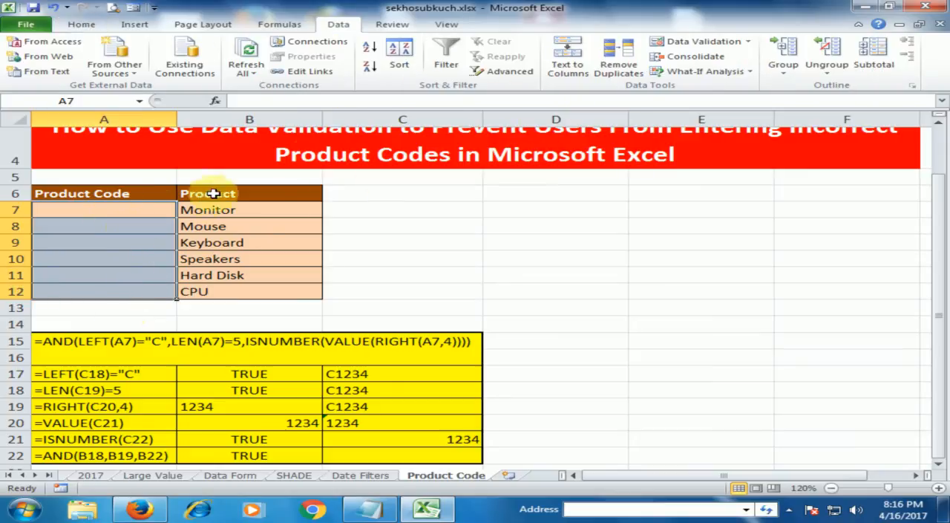
{"action": "left_click", "coordinate": [687, 41]}
{"action": "left_click", "coordinate": [255, 85]}
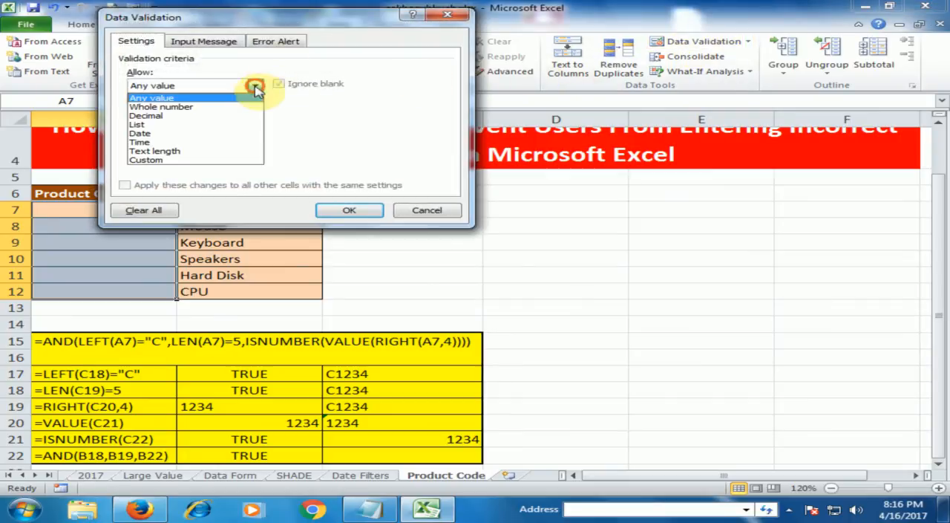
{"action": "left_click", "coordinate": [208, 159]}
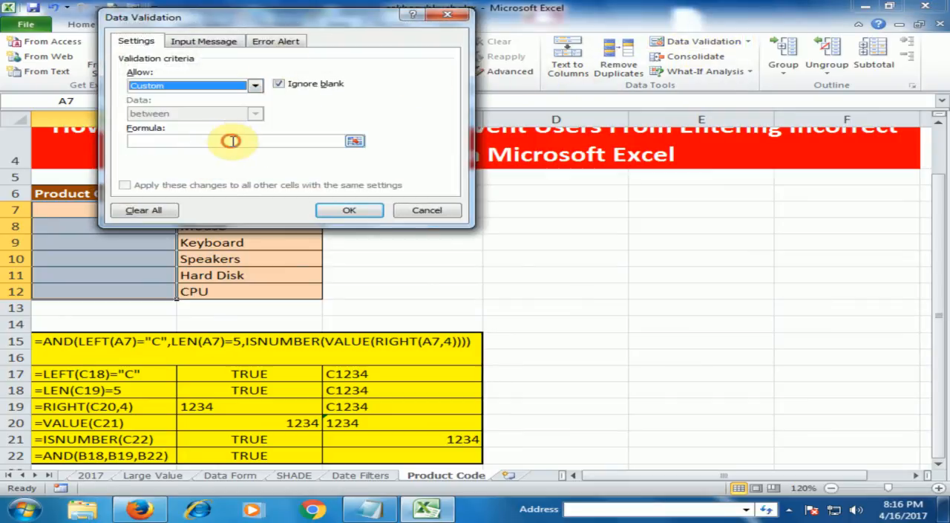
{"action": "left_click", "coordinate": [231, 140]}
{"action": "key", "text": "ctrl+v"}
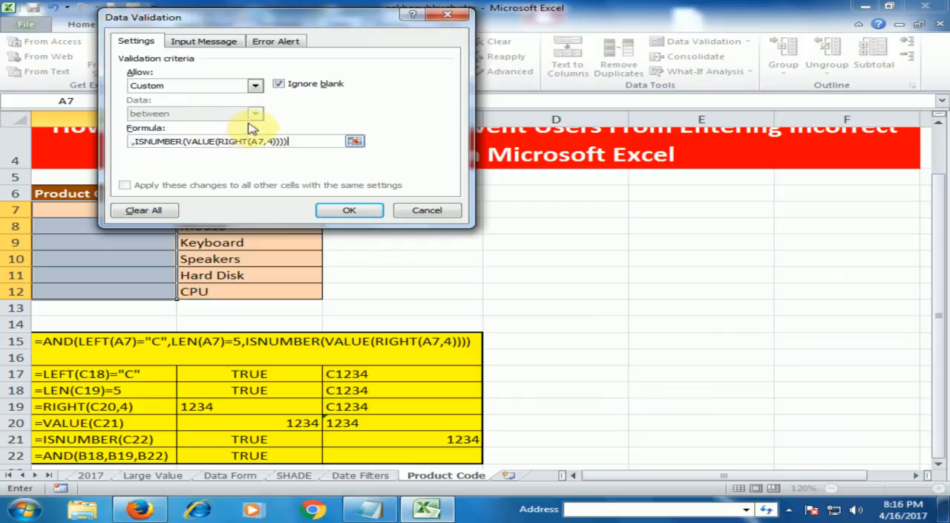
Step: Add an input message to the validation with the title "Product Code" and the message "Enter Product Code"
{"action": "left_click", "coordinate": [221, 43]}
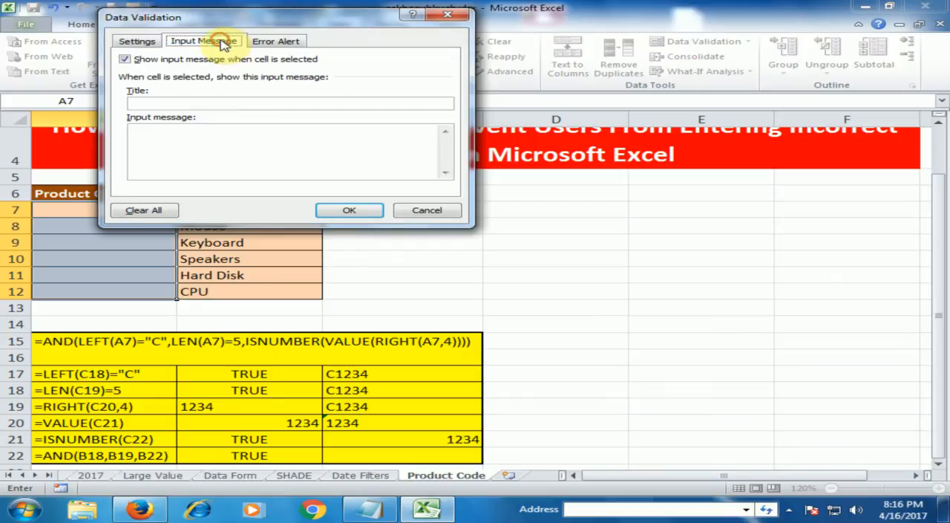
{"action": "left_click", "coordinate": [189, 101]}
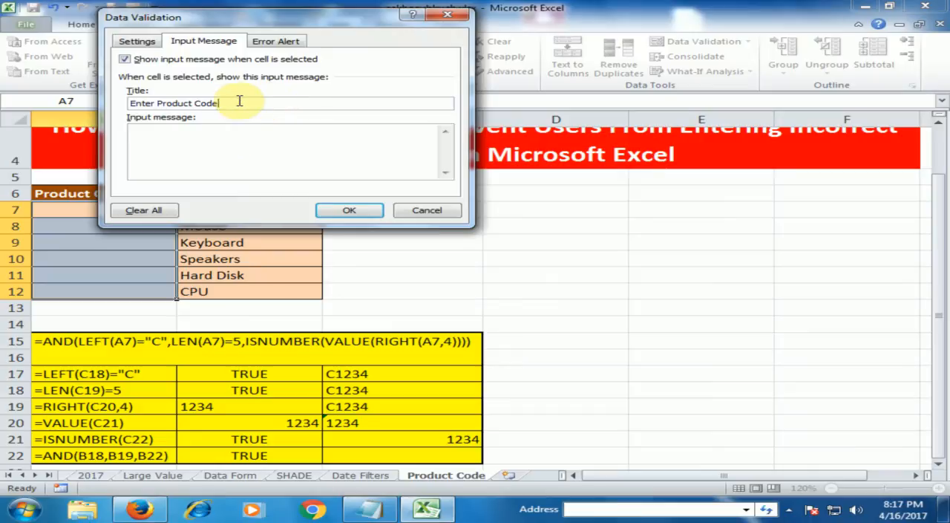
{"action": "left_click_drag", "start_coordinate": [237, 103], "coordinate": [129, 104]}
{"action": "key", "text": "ctrl+c"}
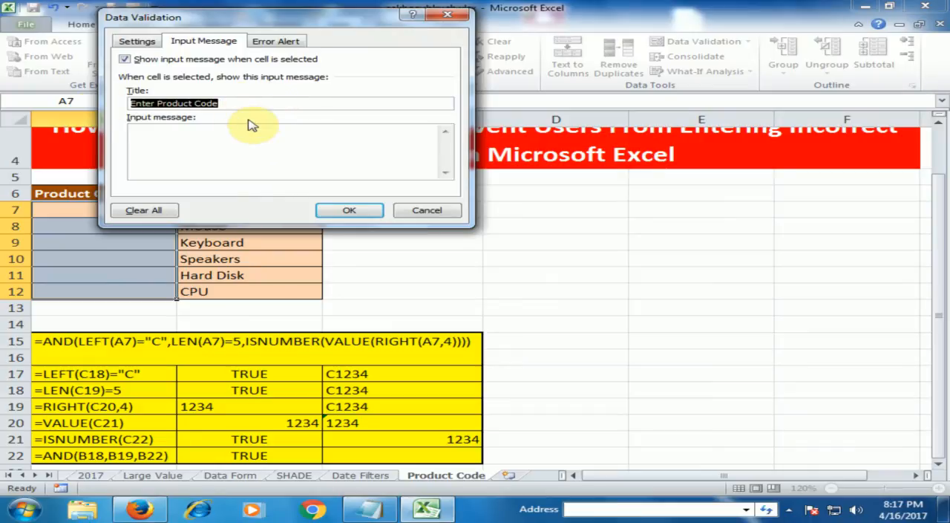
{"action": "left_click", "coordinate": [230, 137]}
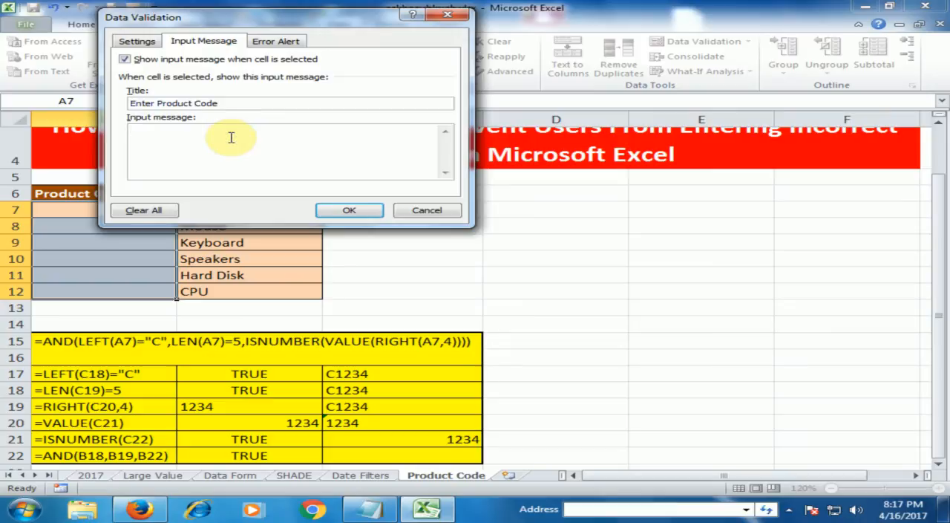
{"action": "key", "text": "ctrl+v"}
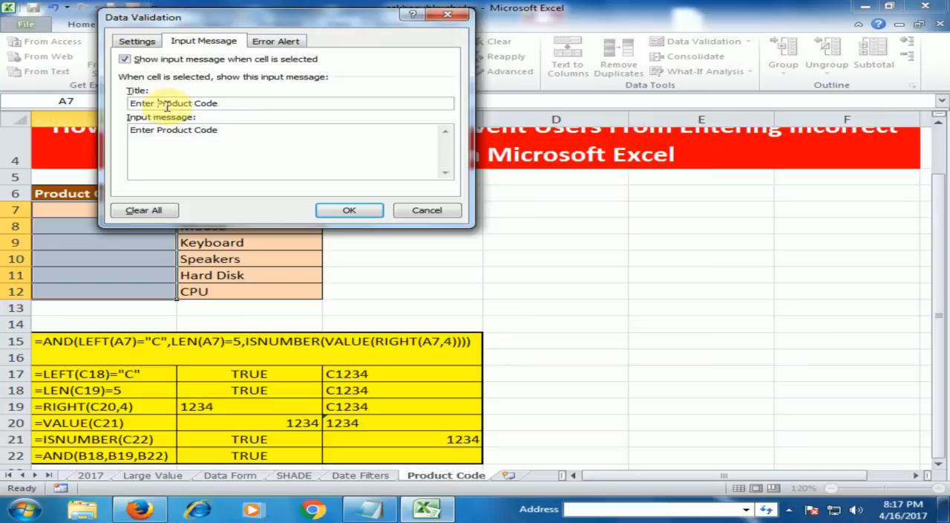
{"action": "key", "text": "BackSpace"}
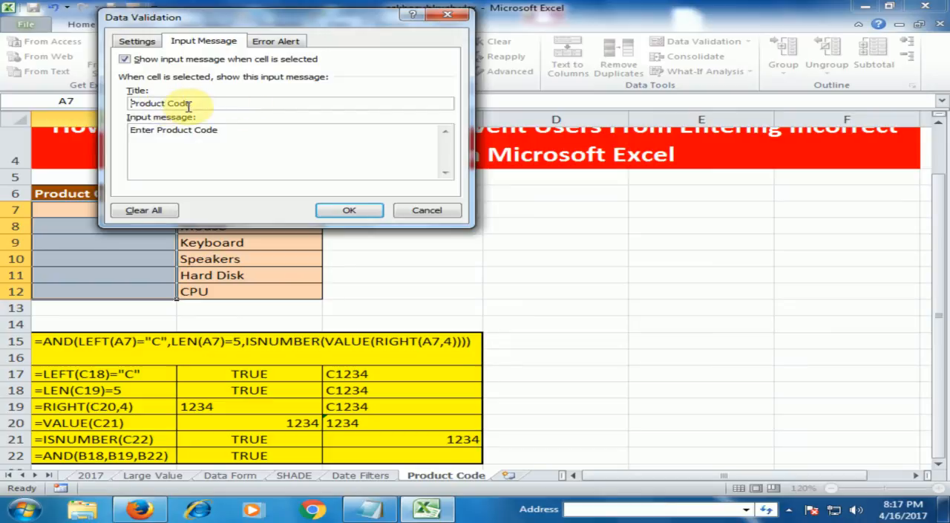
{"action": "left_click", "coordinate": [240, 136]}
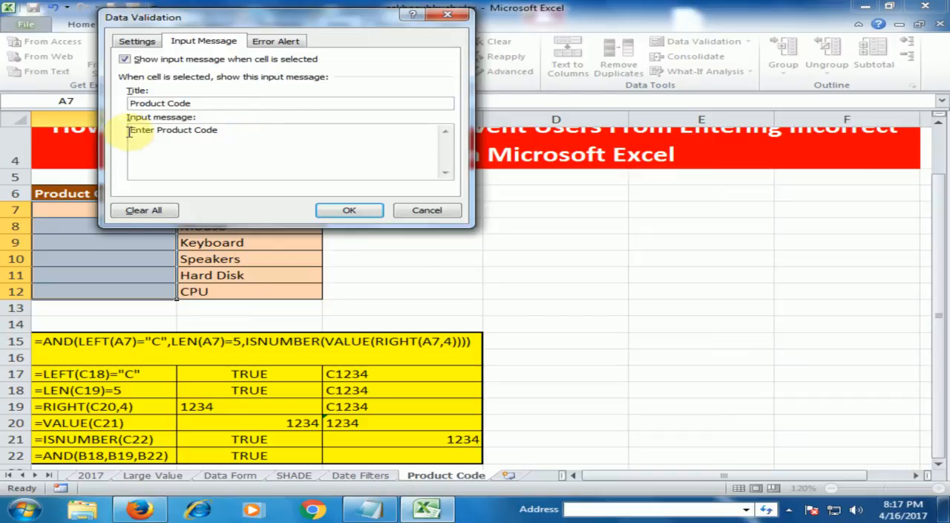
Step: Add a Stop error alert titled "Incorrect Product Code" with the message "Product Code Should be Like : C1234", and apply the validation
{"action": "left_click", "coordinate": [276, 41]}
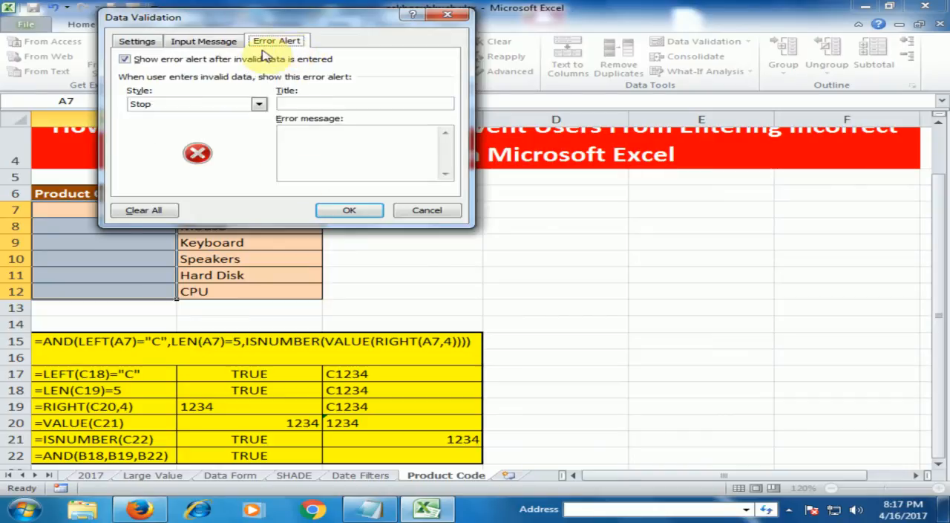
{"action": "left_click", "coordinate": [332, 104]}
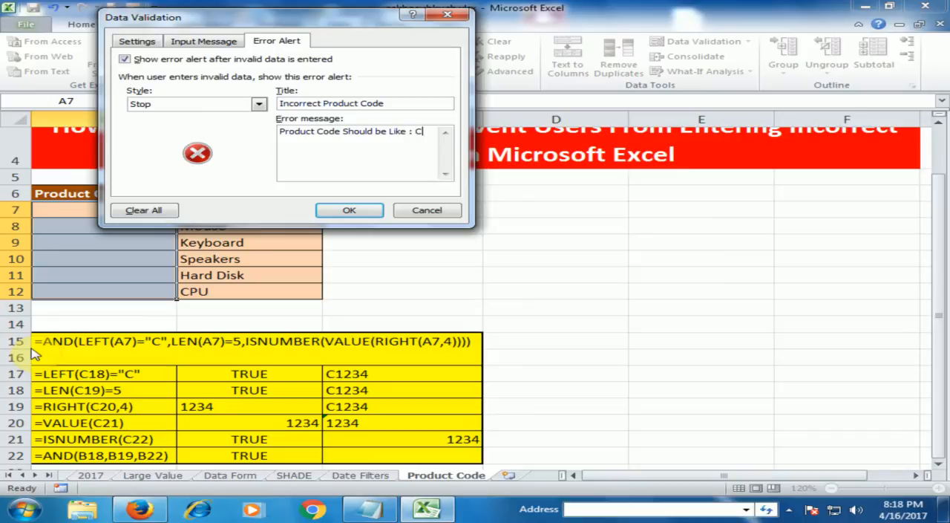
{"action": "type", "text": "34"}
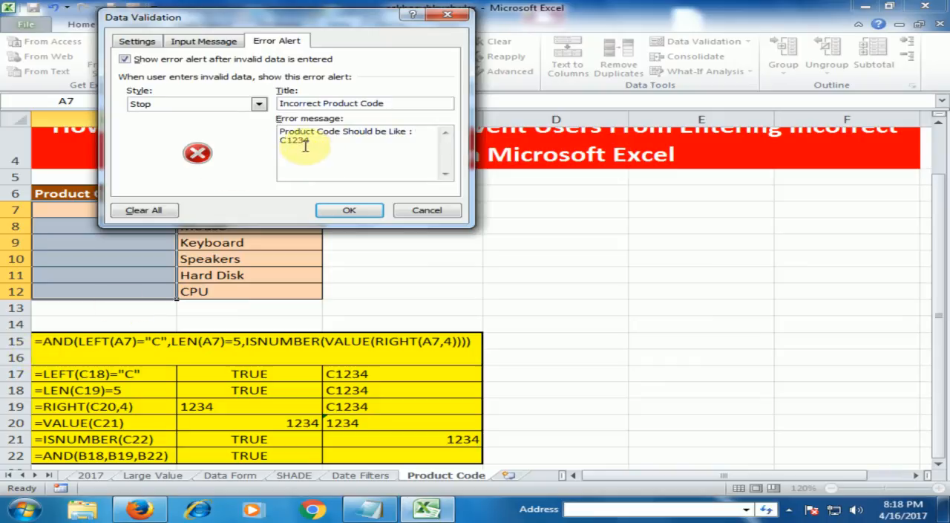
{"action": "left_click", "coordinate": [346, 210]}
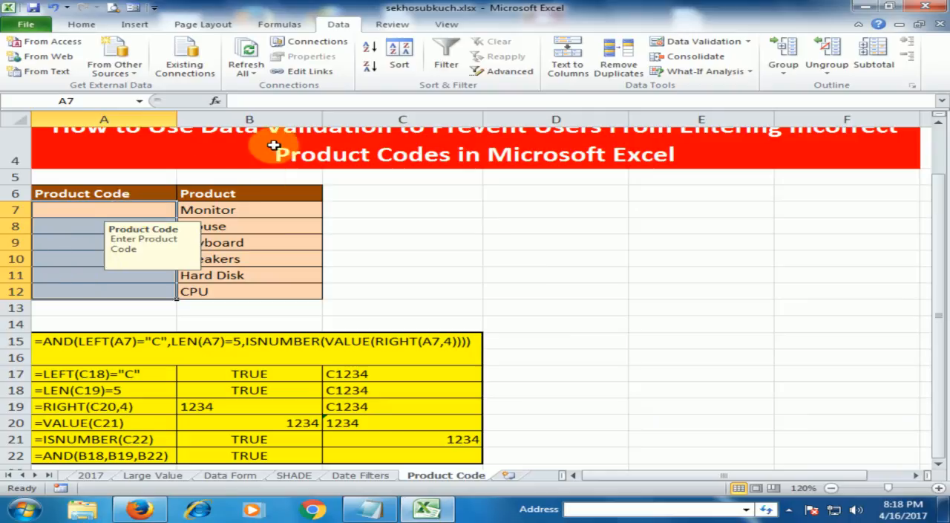
Step: Test the validation by trying to enter the too-short code C123 for Monitor in A7
{"action": "left_click", "coordinate": [73, 224]}
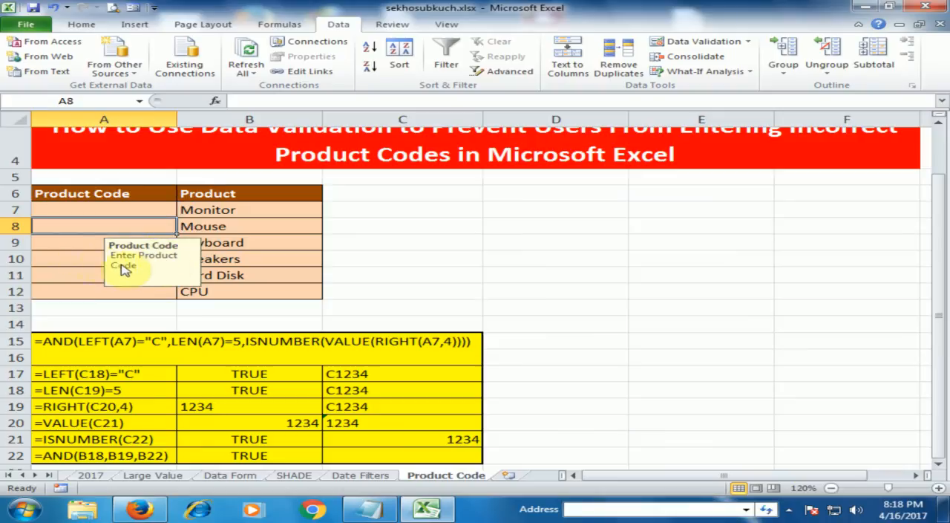
{"action": "left_click", "coordinate": [78, 212]}
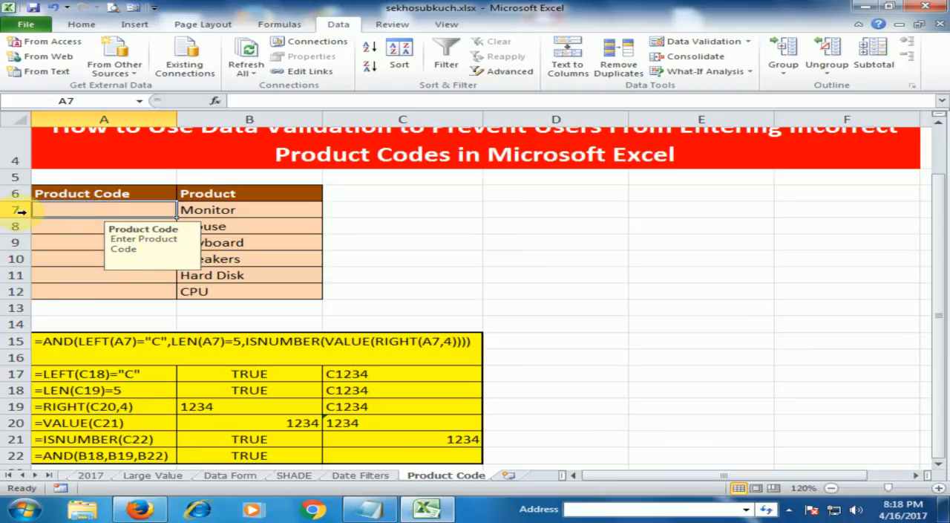
{"action": "type", "text": "C12"}
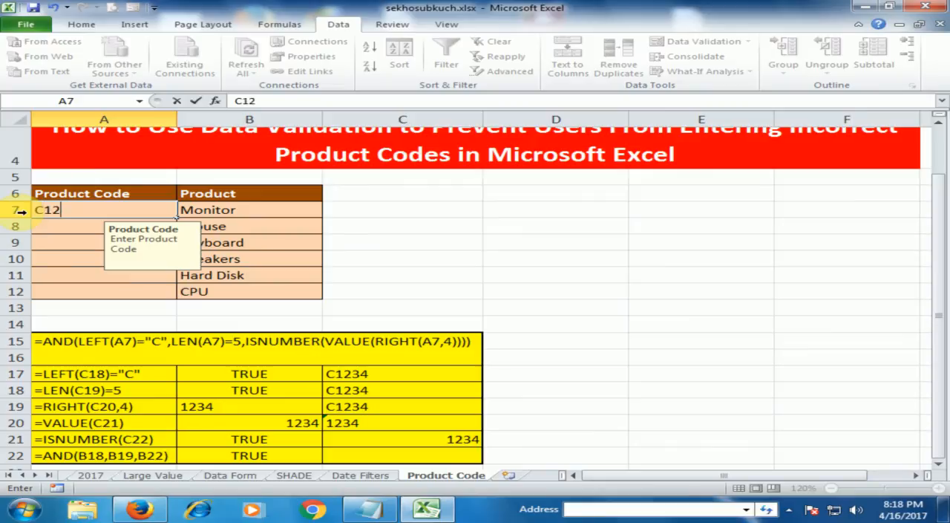
{"action": "type", "text": "3"}
{"action": "key", "text": "Return"}
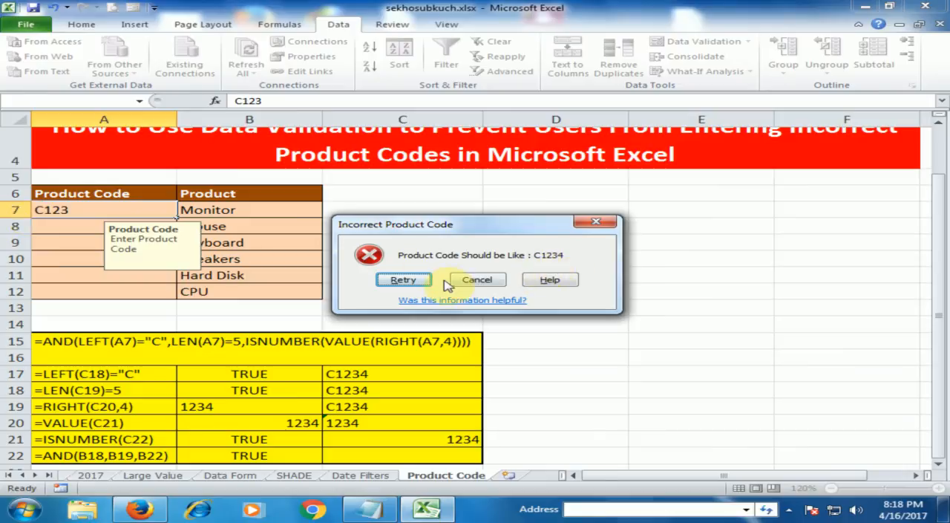
Step: Retry the rejected entry in A7 and complete the code as C1234
{"action": "left_click", "coordinate": [405, 279]}
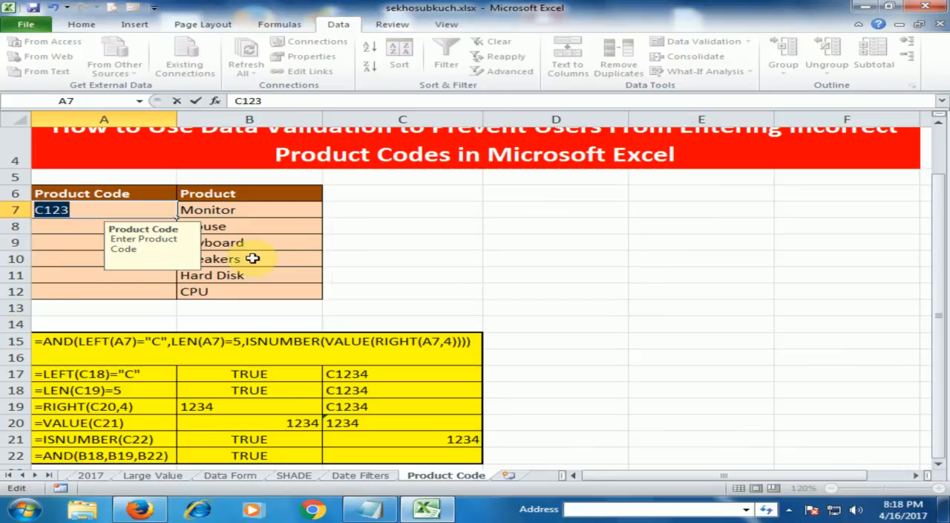
{"action": "key", "text": "End"}
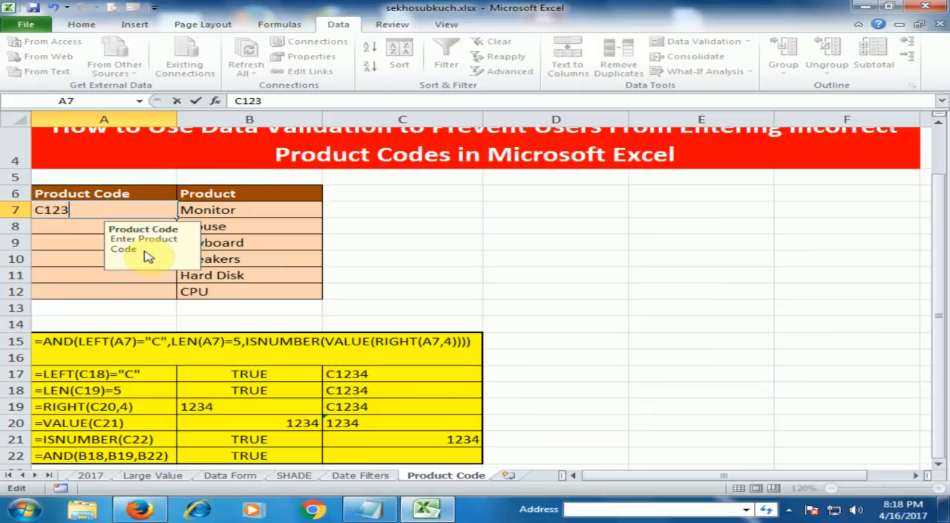
{"action": "type", "text": "4"}
{"action": "key", "text": "Return"}
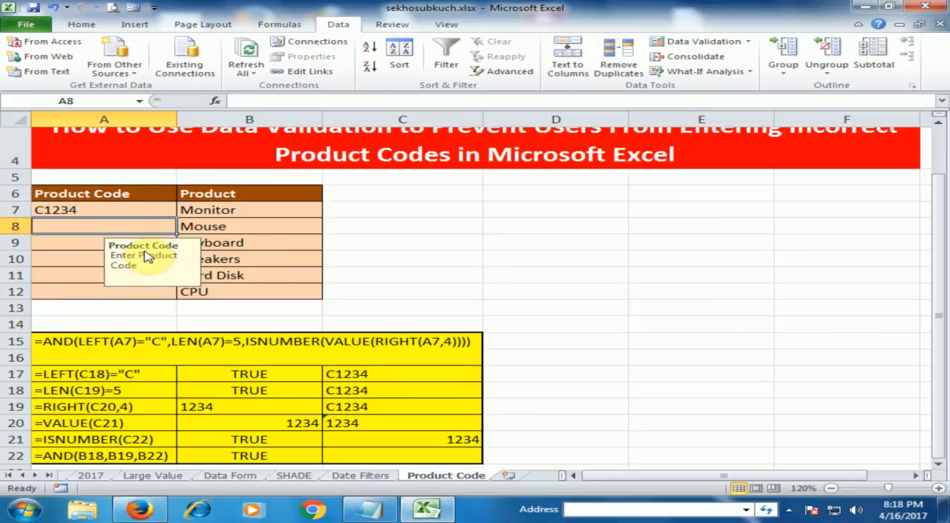
Step: Enter the product codes C1005 for Mouse in A8 and C1006 for Keyboard in A9
{"action": "type", "text": "C"}
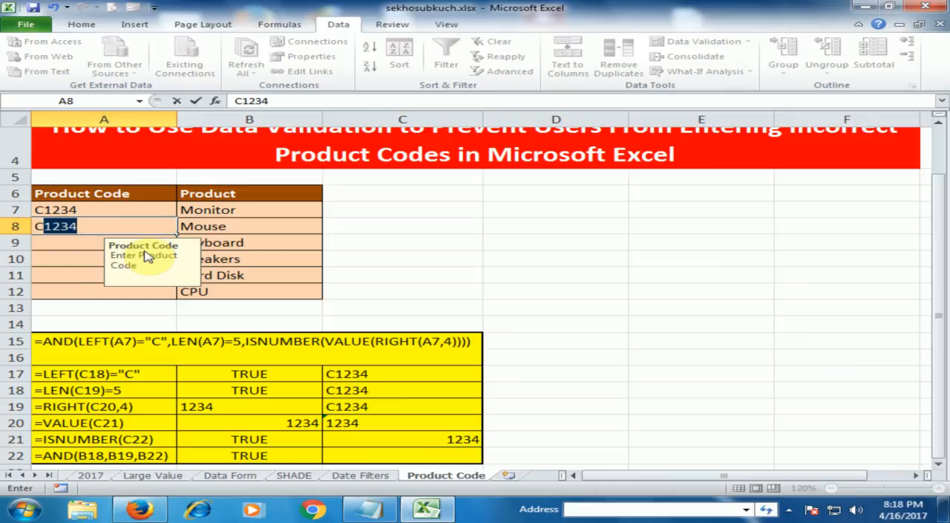
{"action": "type", "text": "1005"}
{"action": "key", "text": "Return"}
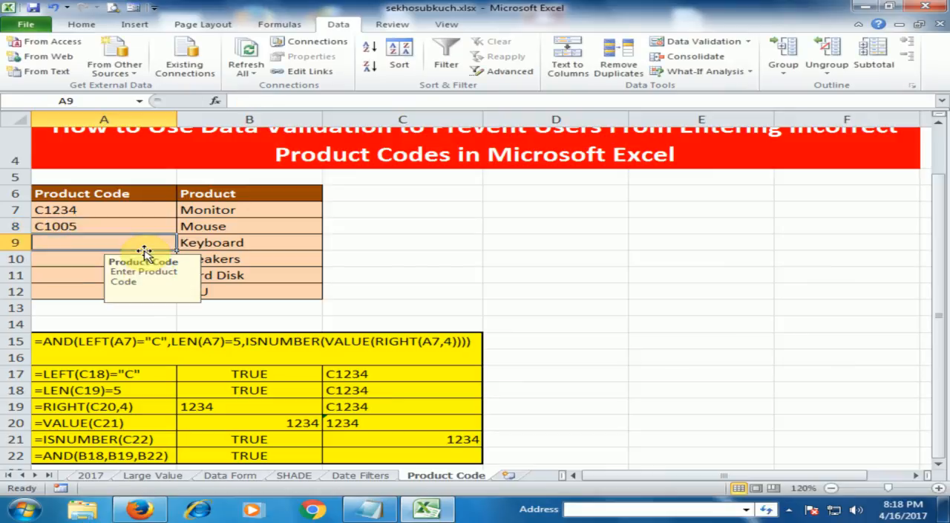
{"action": "type", "text": "C100"}
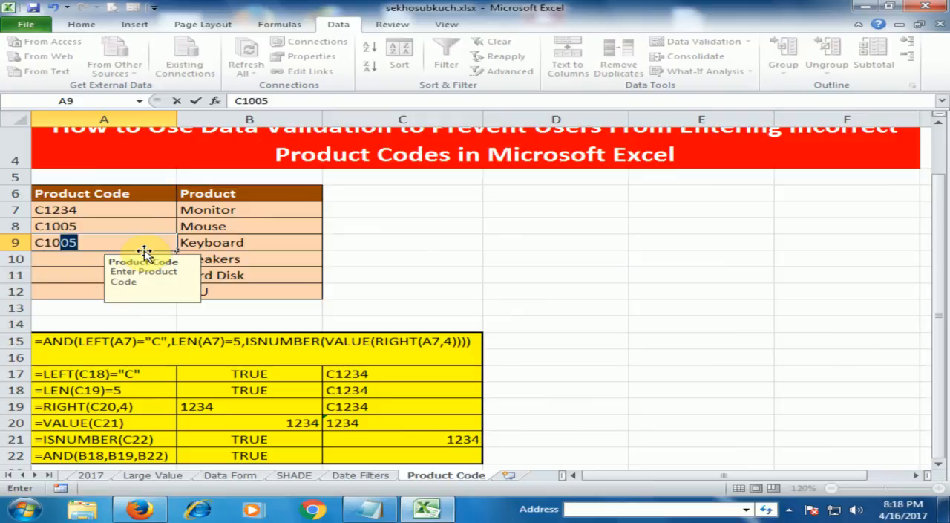
{"action": "type", "text": "6"}
{"action": "key", "text": "Return"}
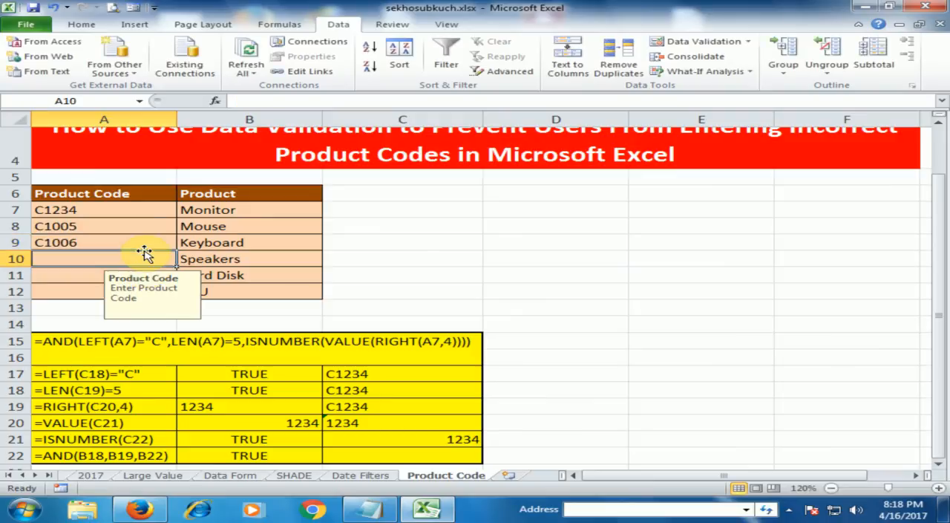
Step: Test the first-letter rule by trying to enter B1007 for Speakers in A10
{"action": "type", "text": "B"}
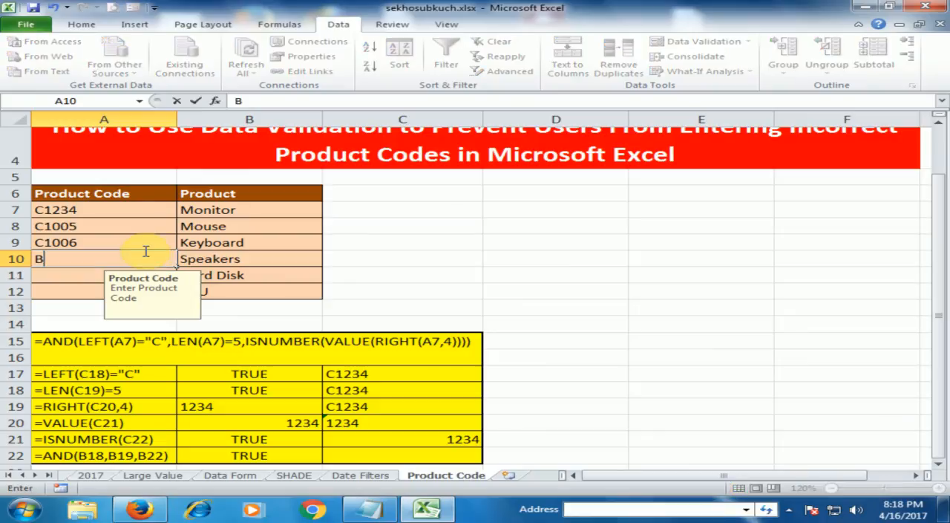
{"action": "type", "text": "1007"}
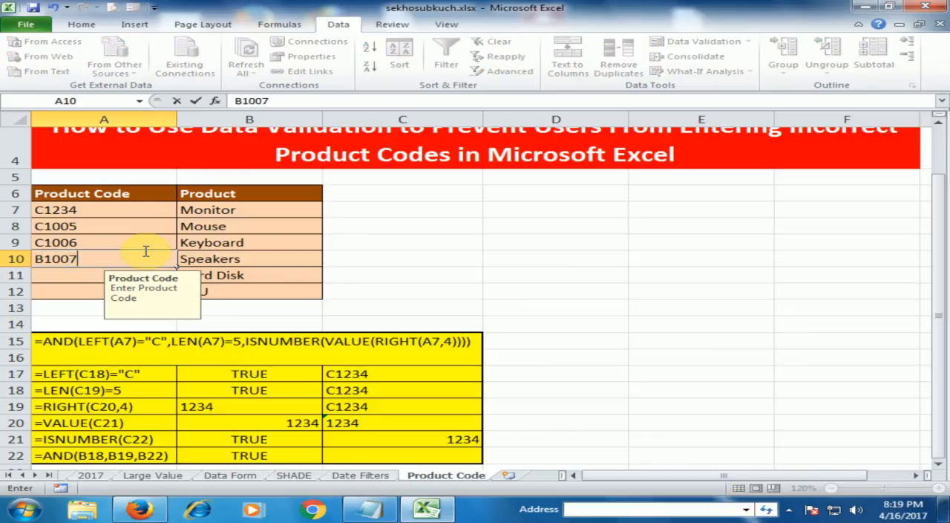
{"action": "key", "text": "Return"}
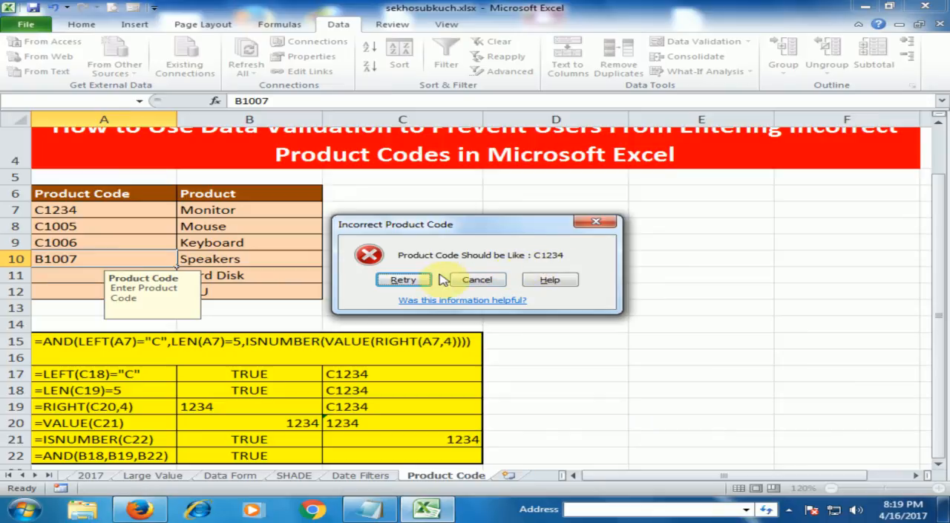
Step: Retry the rejected entry in A10 and replace its first letter so the code reads C1007
{"action": "left_click", "coordinate": [393, 279]}
{"action": "left_click", "coordinate": [106, 262]}
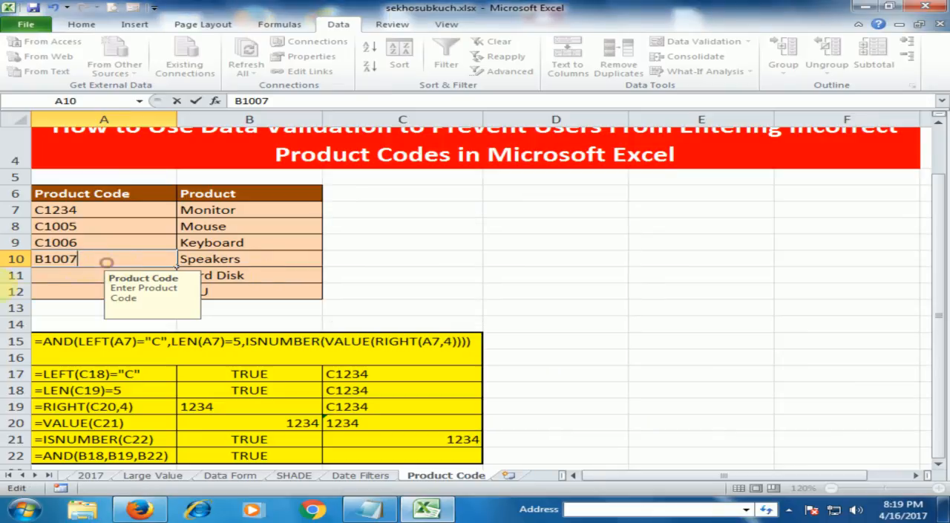
{"action": "key", "text": "Delete"}
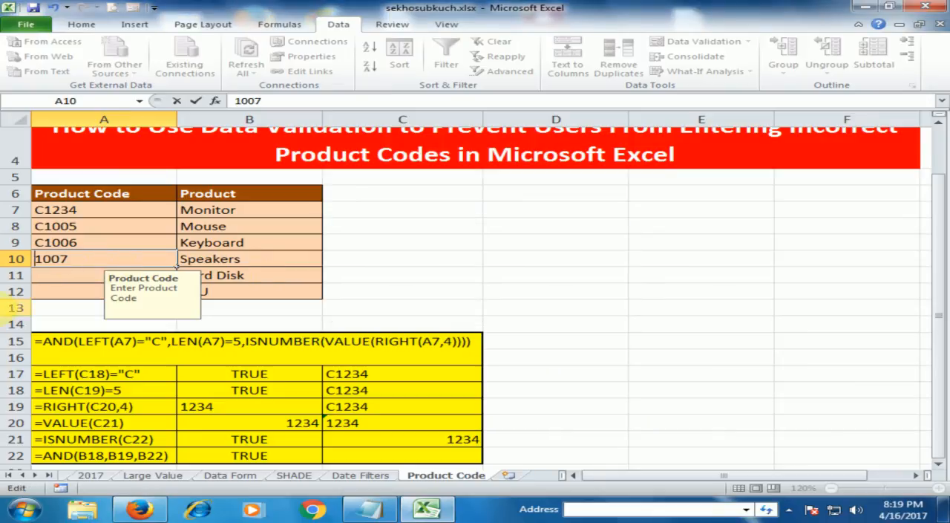
{"action": "type", "text": "c"}
{"action": "key", "text": "BackSpace"}
{"action": "type", "text": "c"}
{"action": "key", "text": "BackSpace"}
{"action": "type", "text": "C"}
{"action": "key", "text": "Return"}
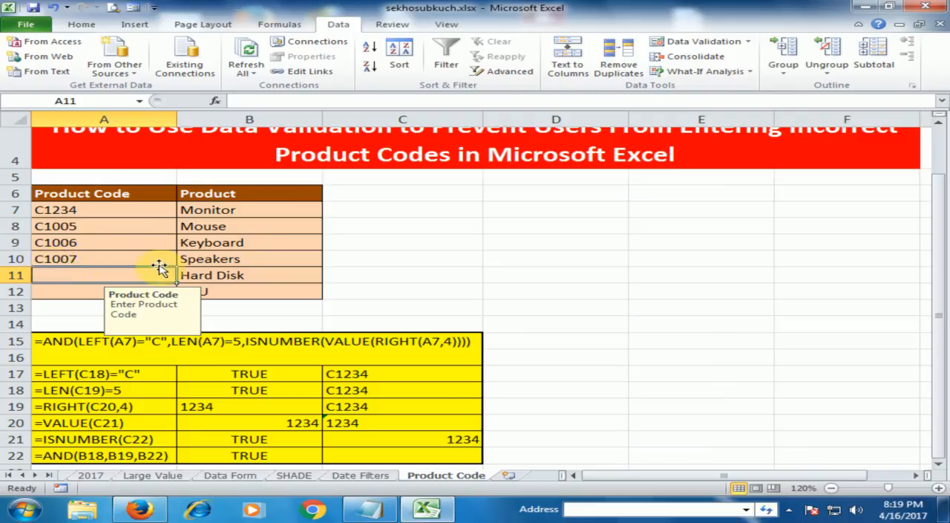
{"action": "left_click", "coordinate": [384, 240]}
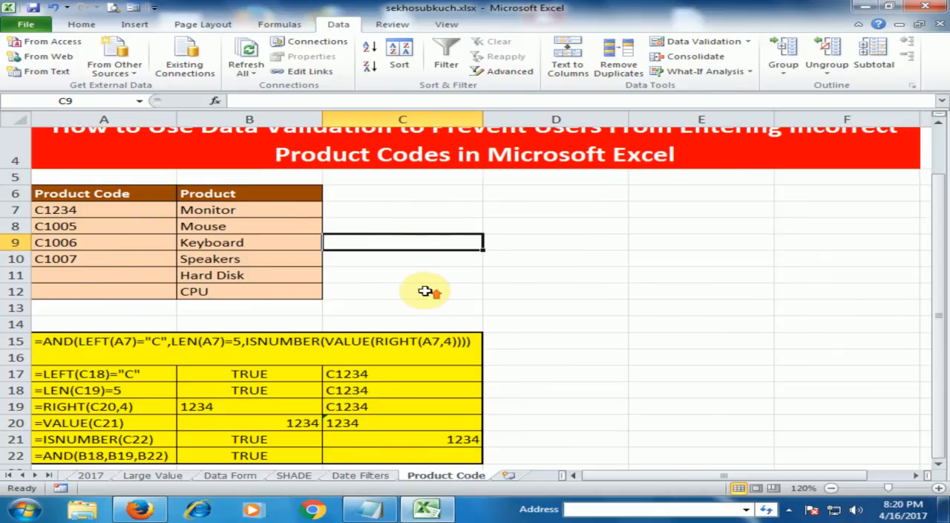
{"action": "scroll", "coordinate": [425, 291], "scroll_direction": "up", "scroll_amount": 1}
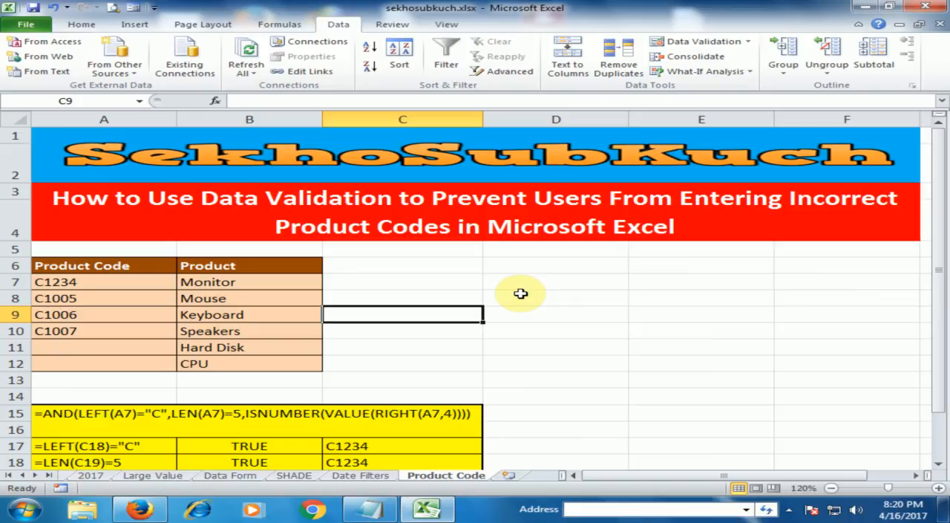
{"action": "scroll", "coordinate": [521, 294], "scroll_direction": "down", "scroll_amount": 2}
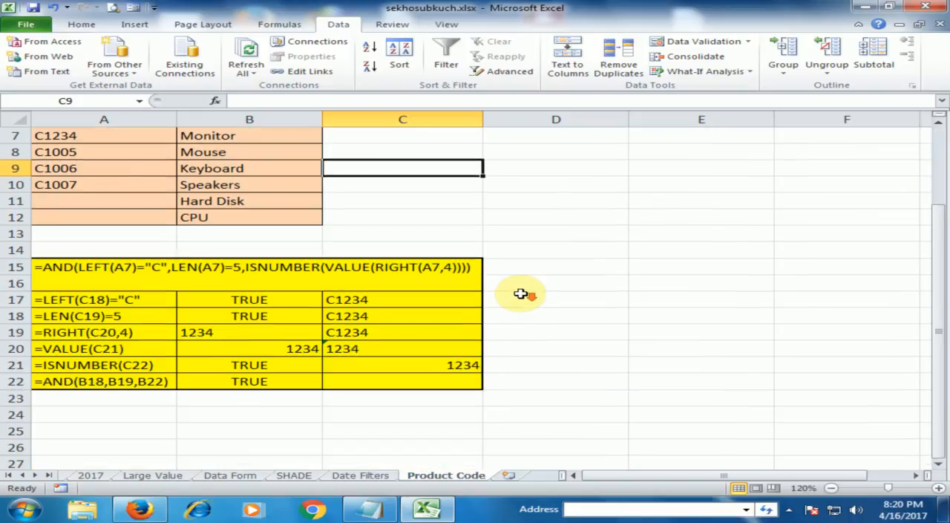
{"action": "scroll", "coordinate": [521, 294], "scroll_direction": "up", "scroll_amount": 2}
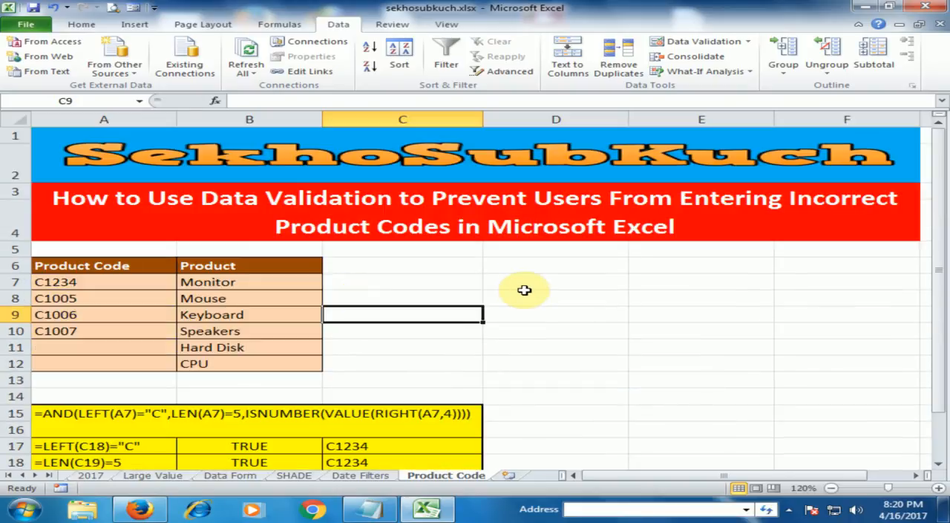